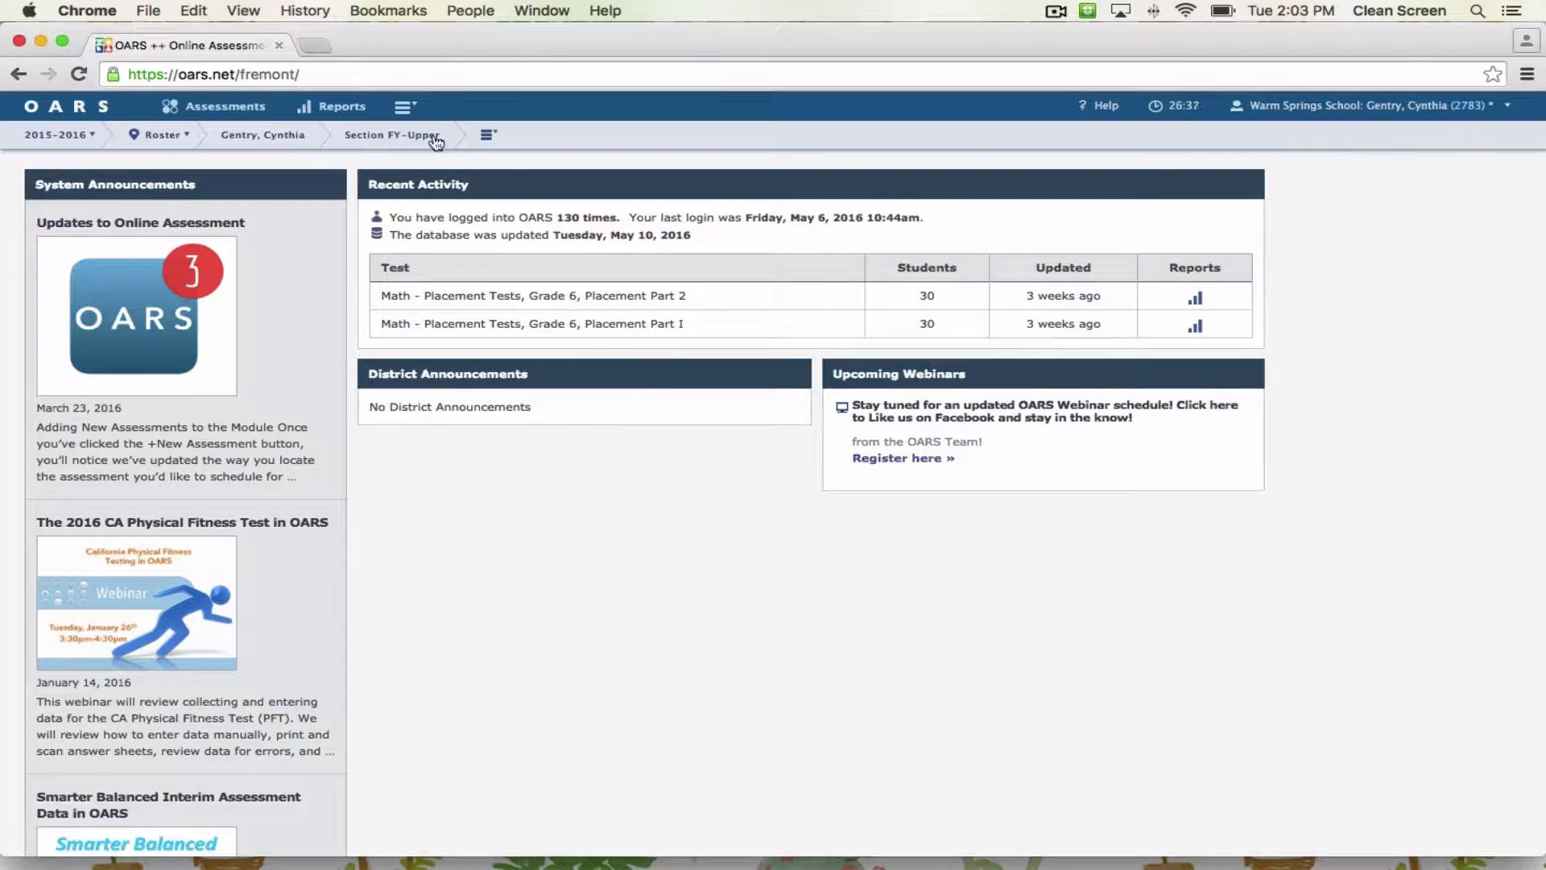
- Start a new test in Assessments with subject CCSS-MATH and course Grade 6
click(207, 112)
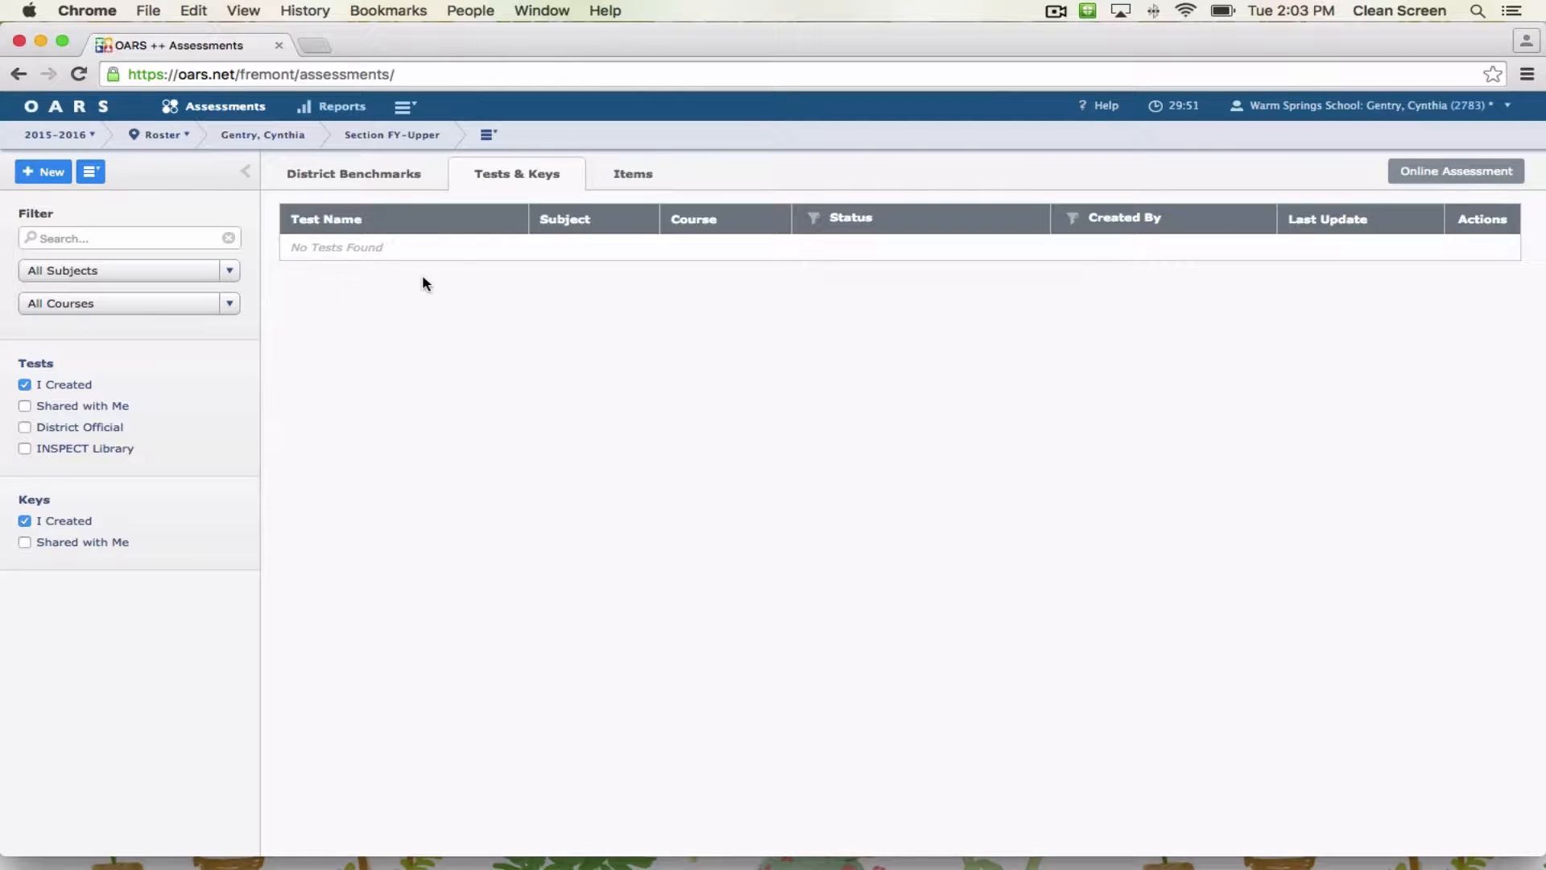
click(50, 175)
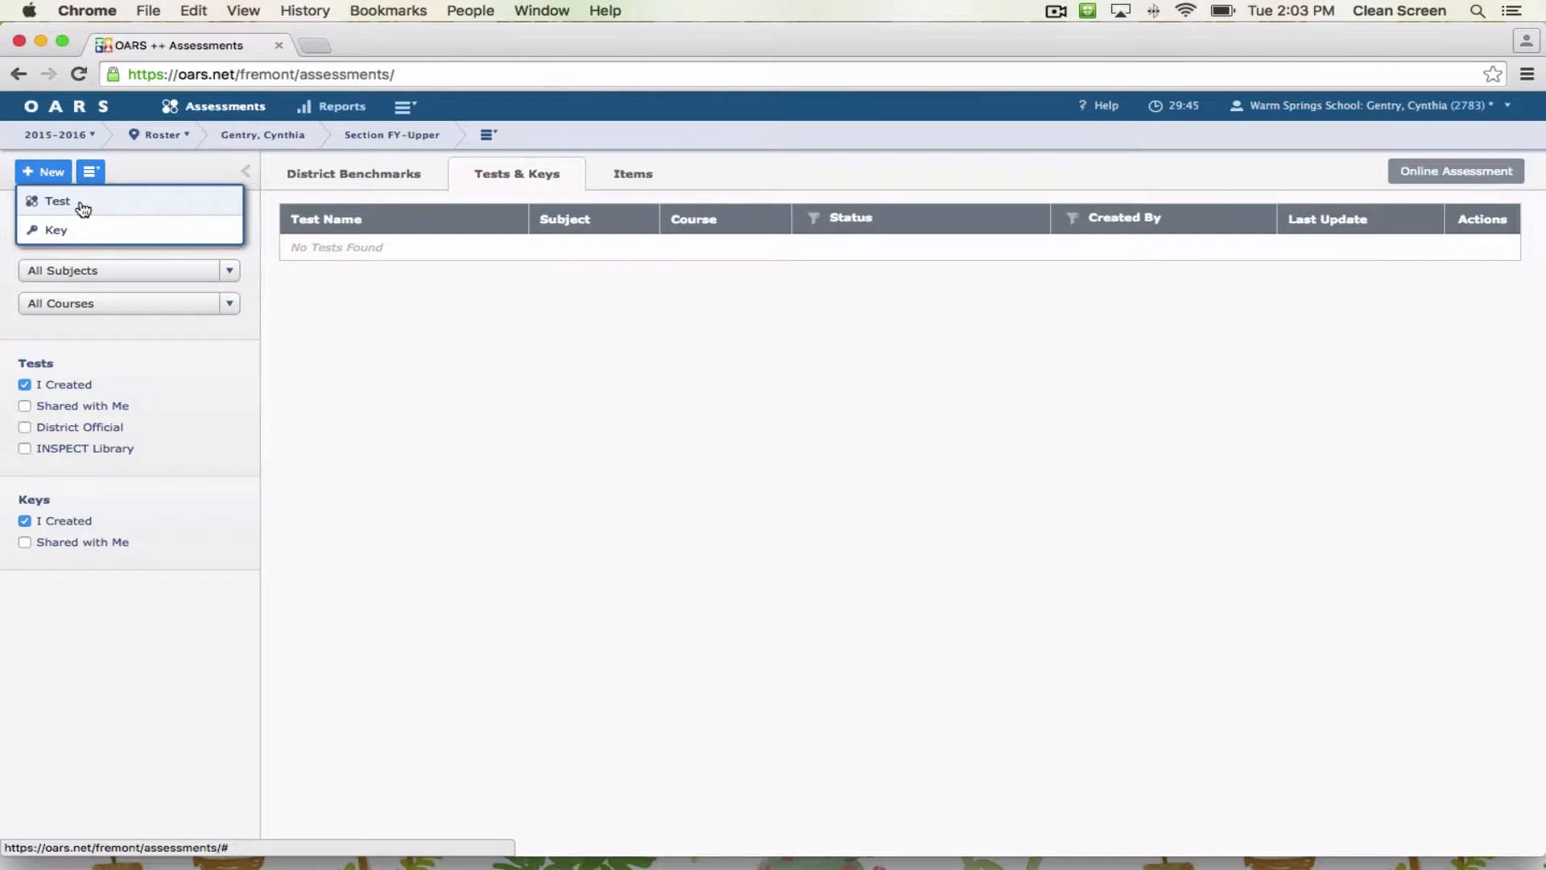
click(82, 208)
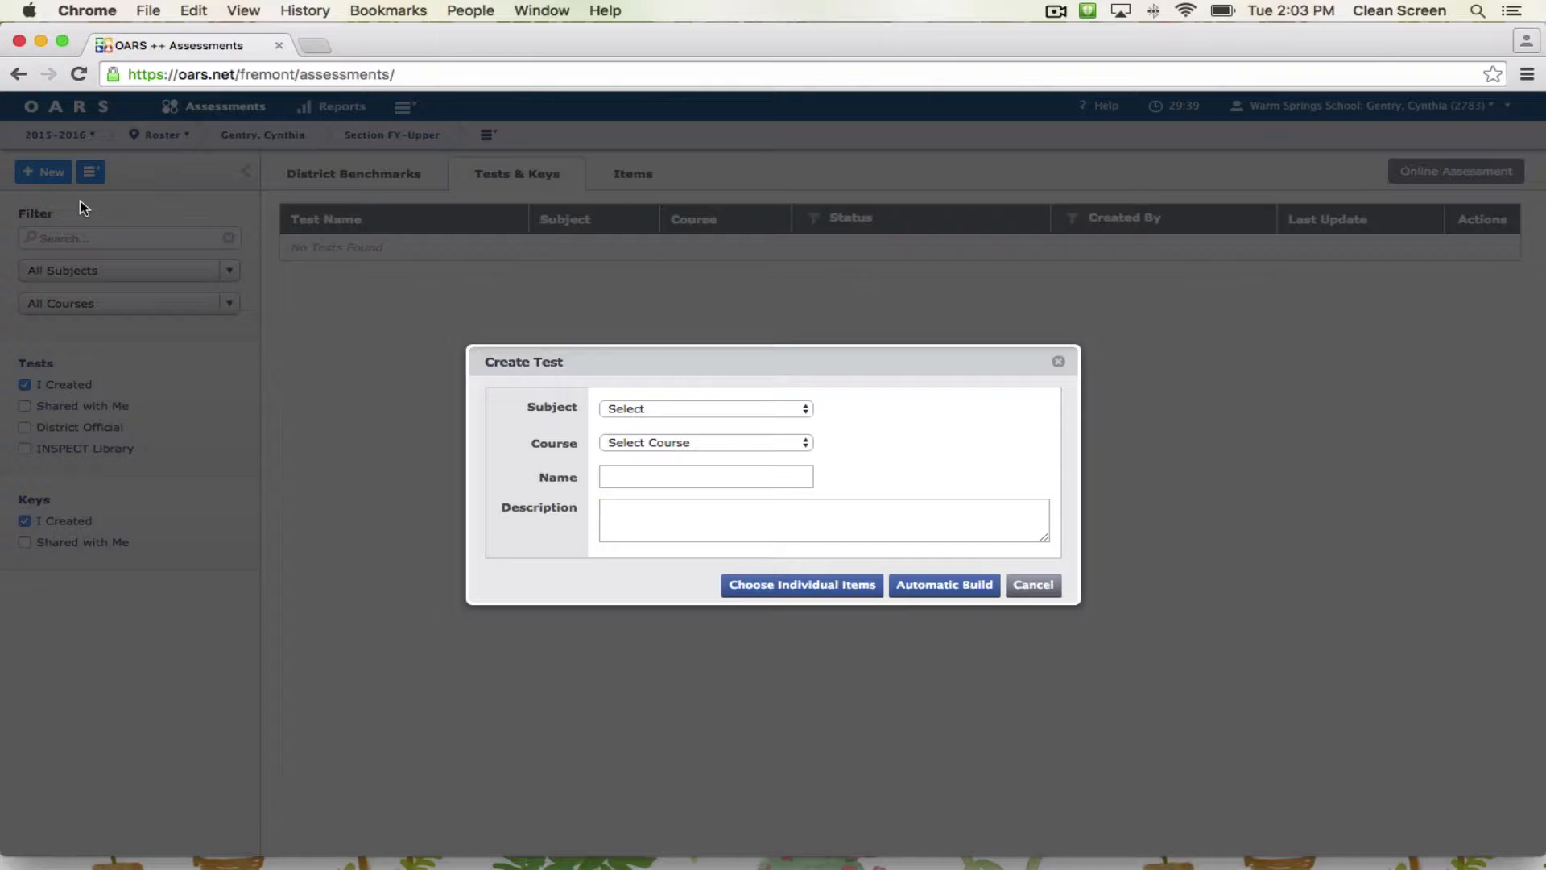
click(661, 409)
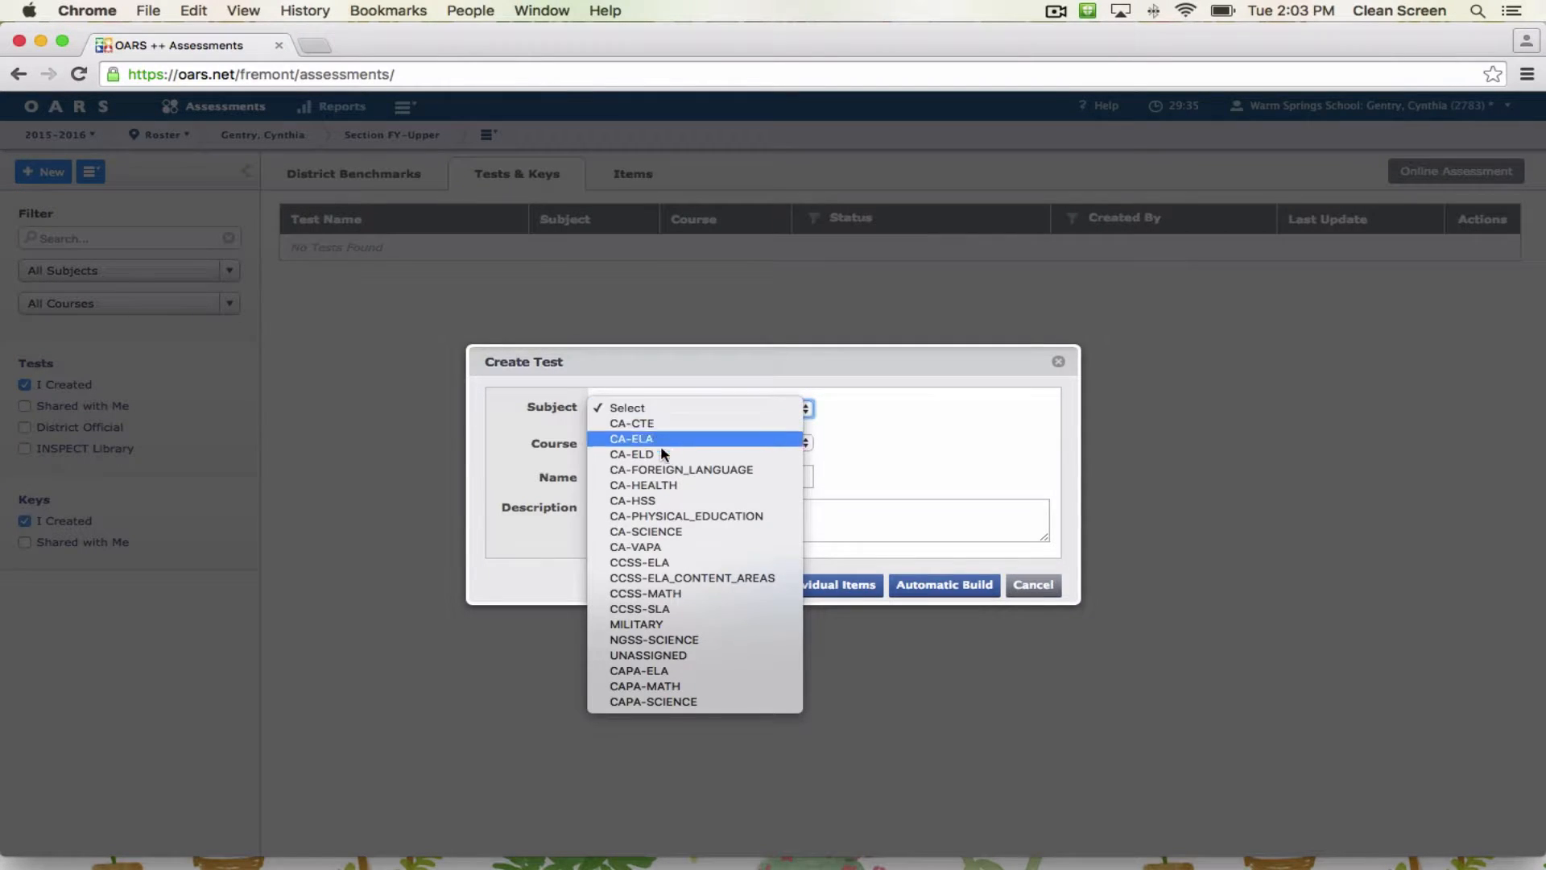
click(665, 596)
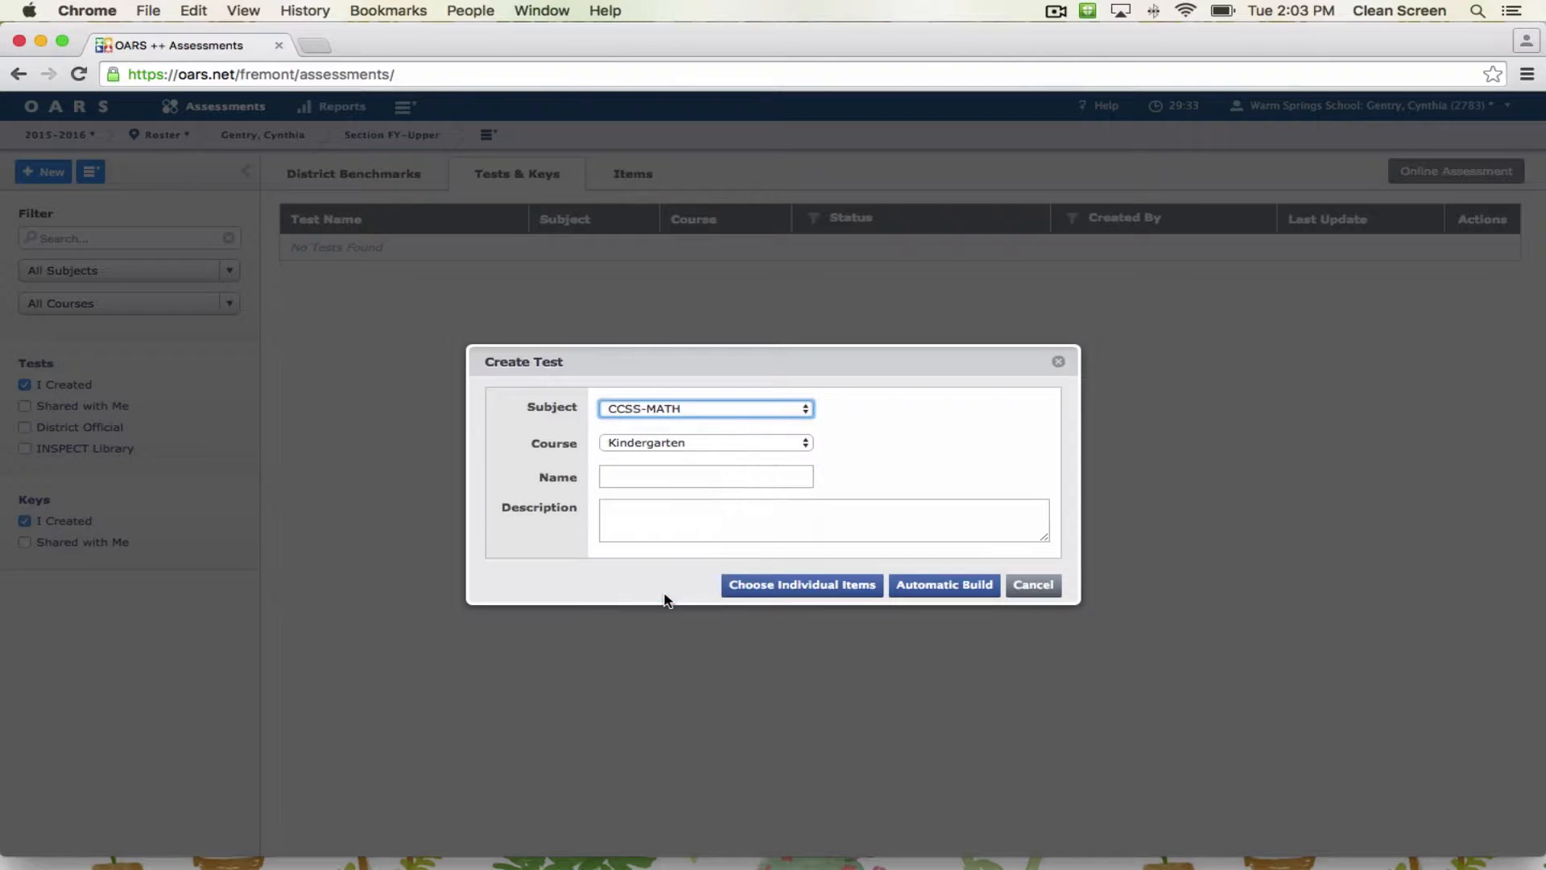
click(719, 450)
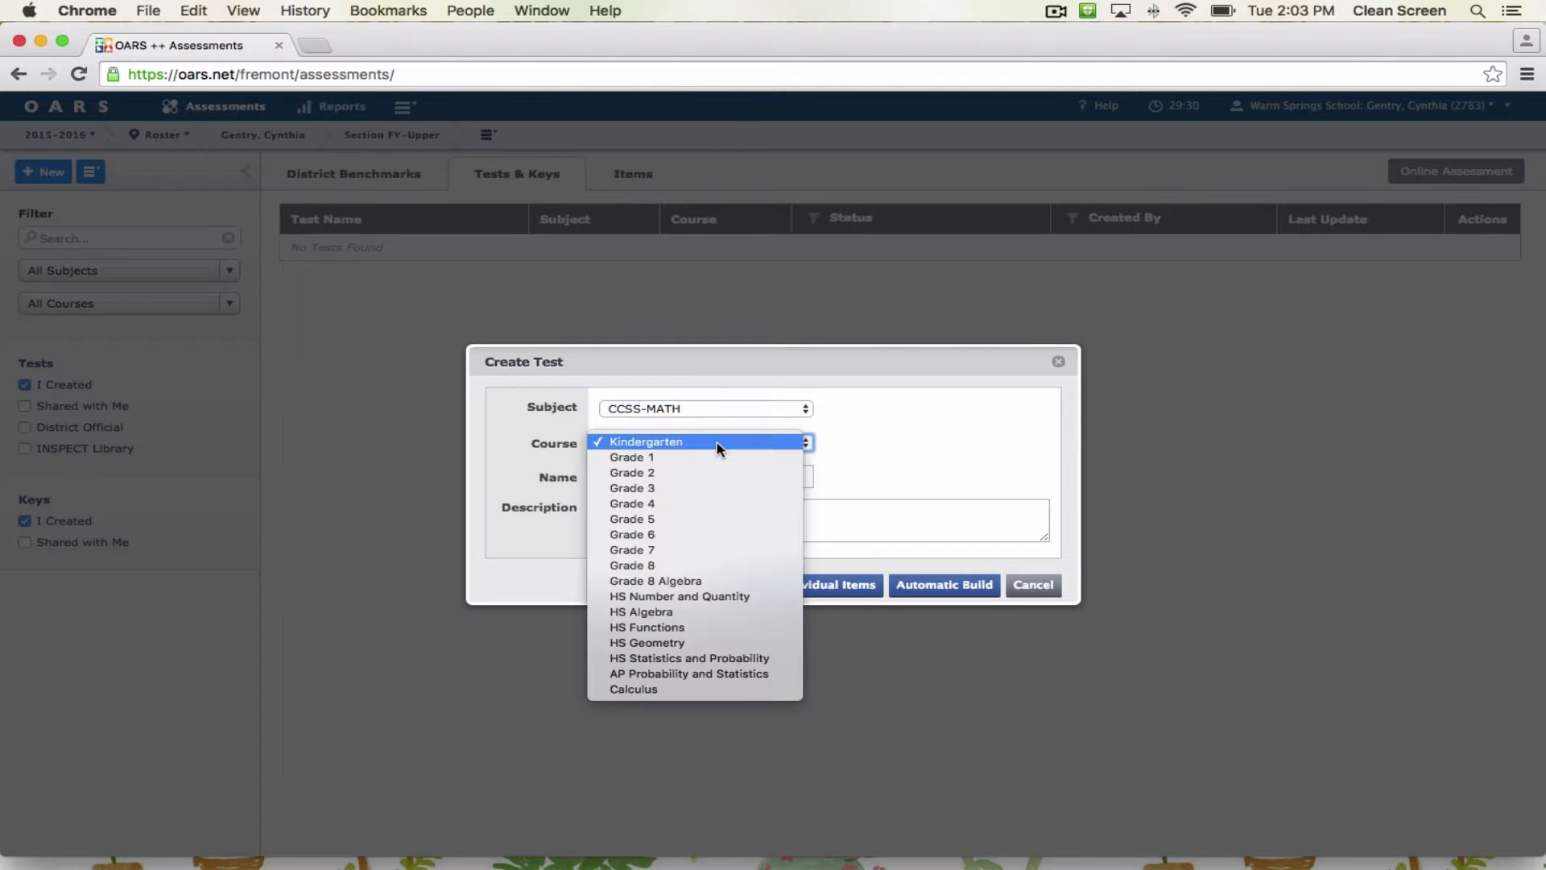
click(681, 536)
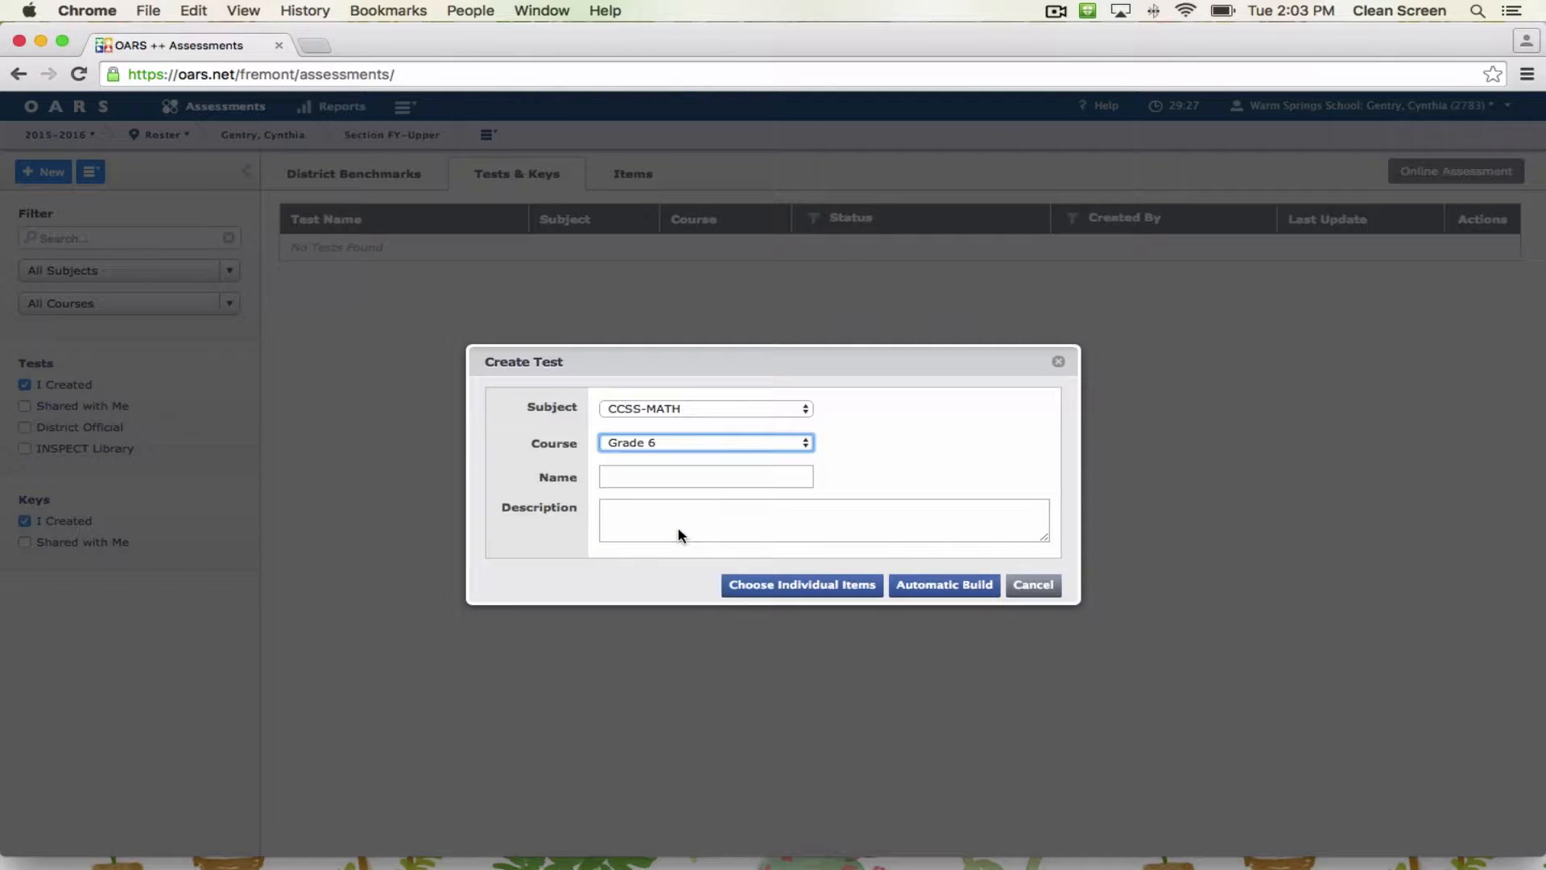
- Name the test "Unit 2 Math Formative Assessment" and create it by choosing individual items
click(655, 476)
text(Unit)
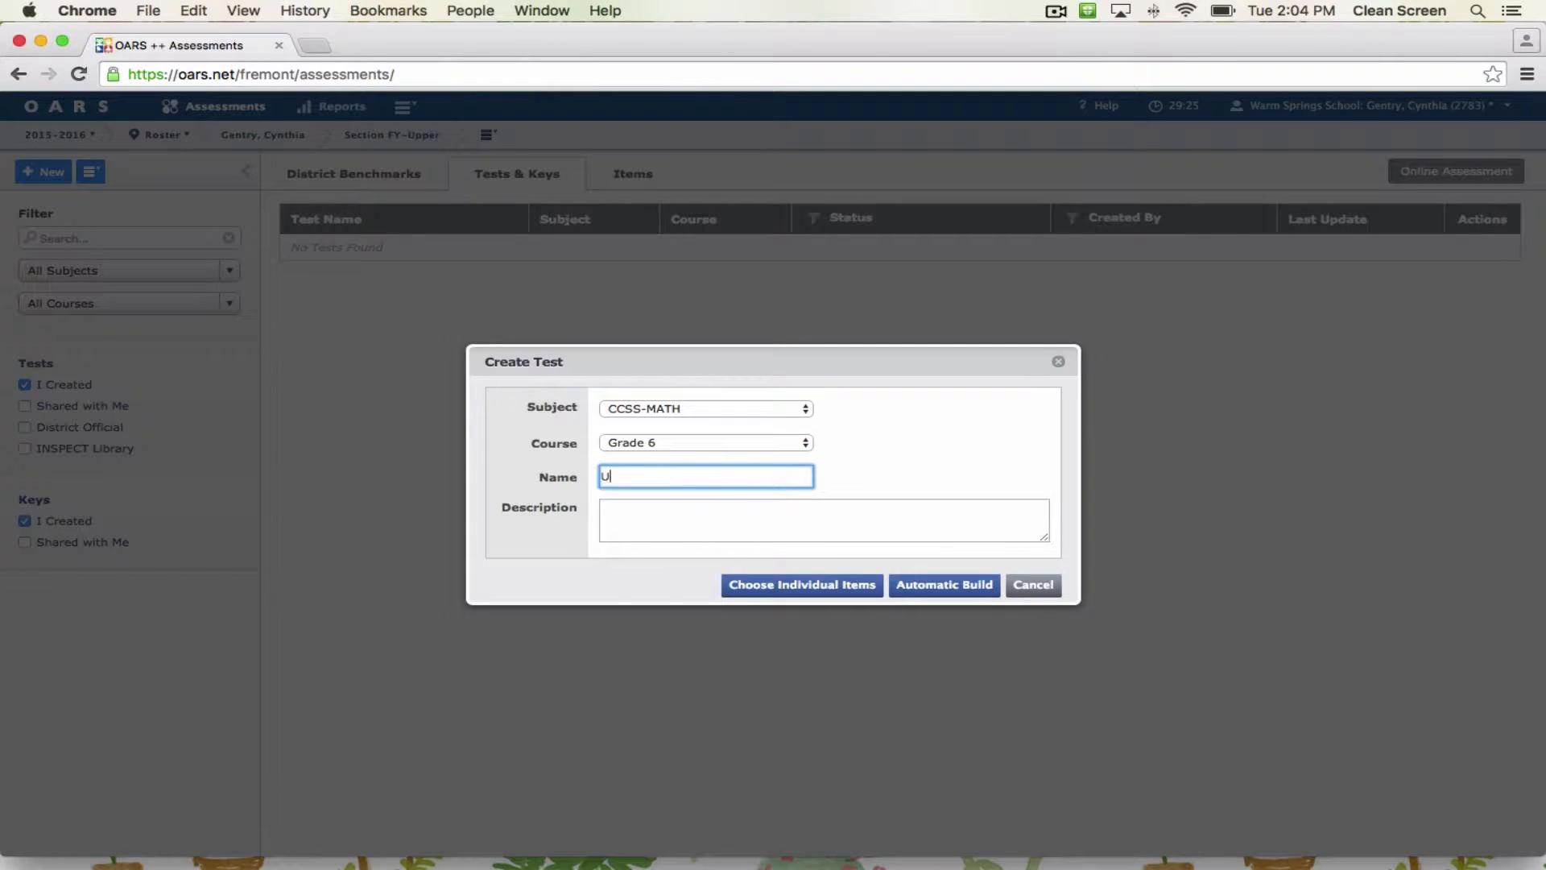
text( 2 Math Formative Assessment)
click(815, 584)
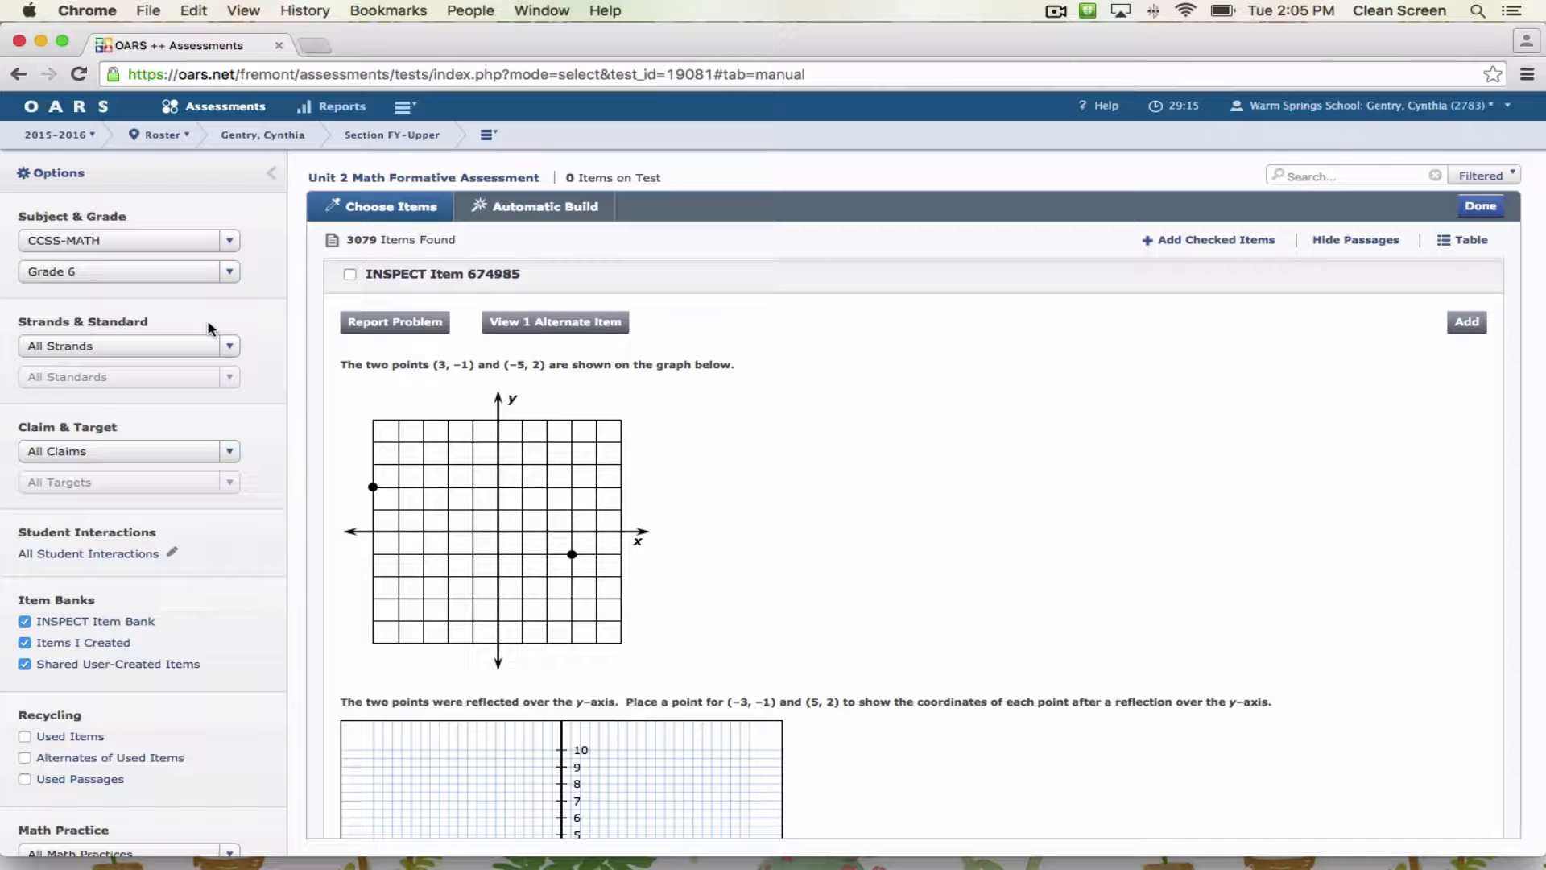
- Filter the available items to the Geometry strand and standard CCSS-MATH 6 G.1
click(203, 348)
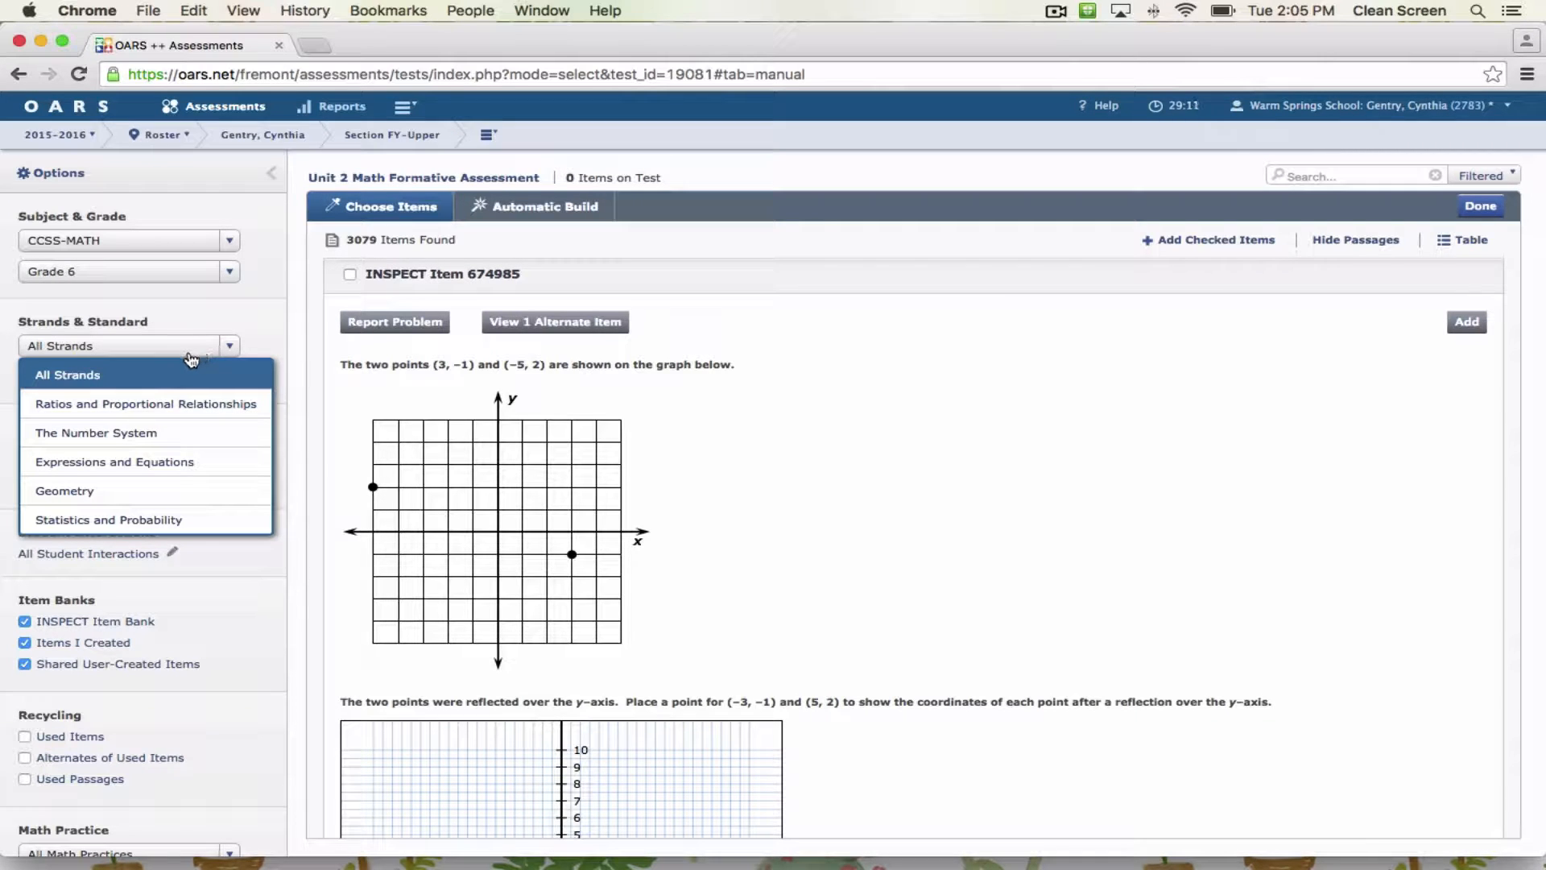
click(73, 491)
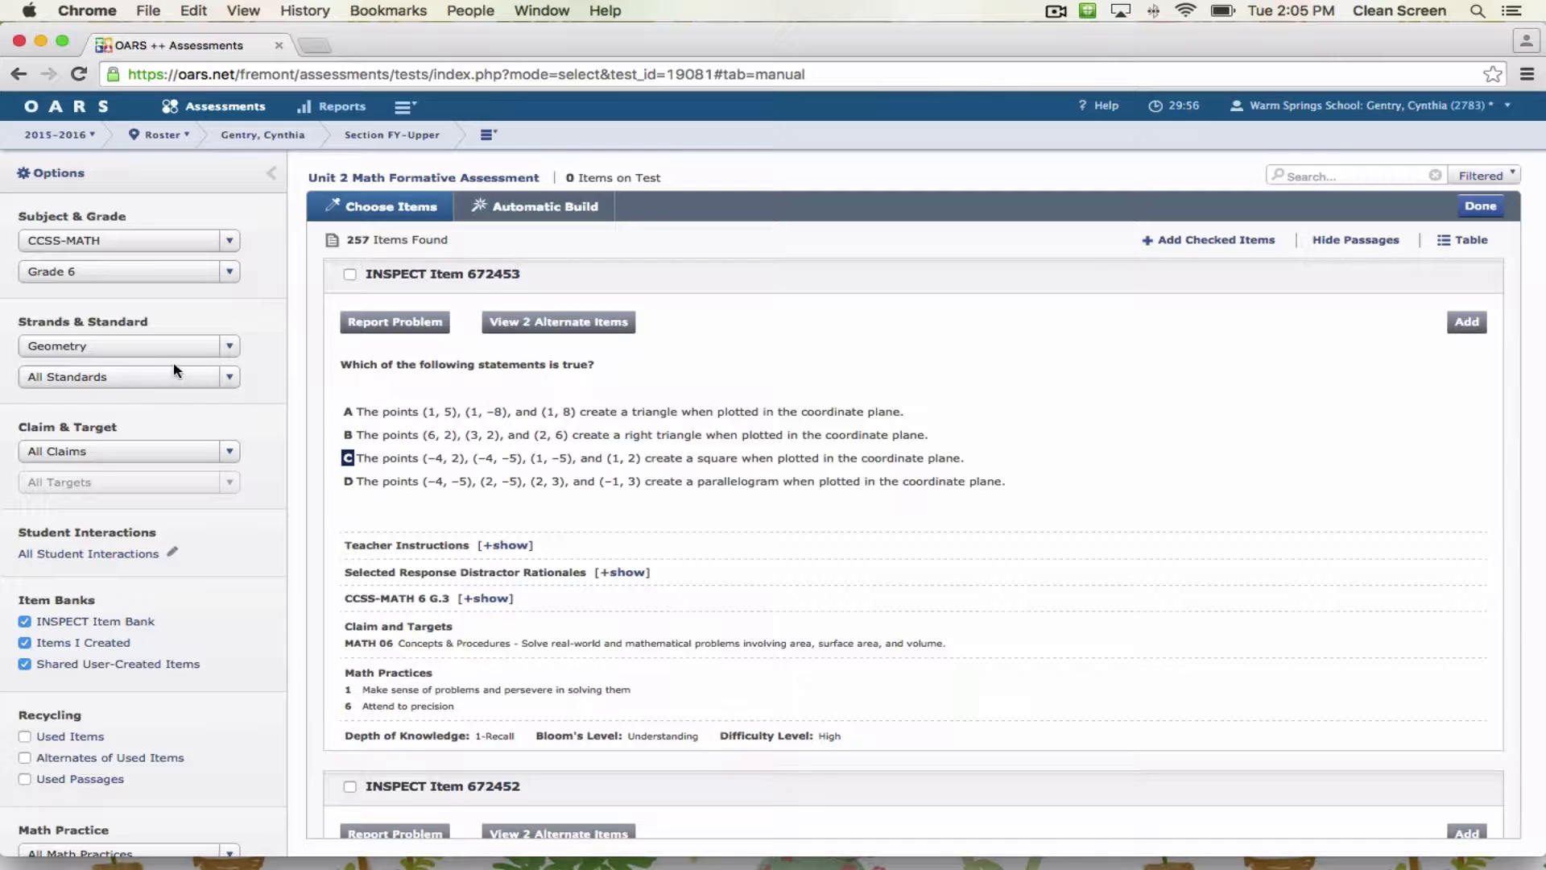
click(171, 382)
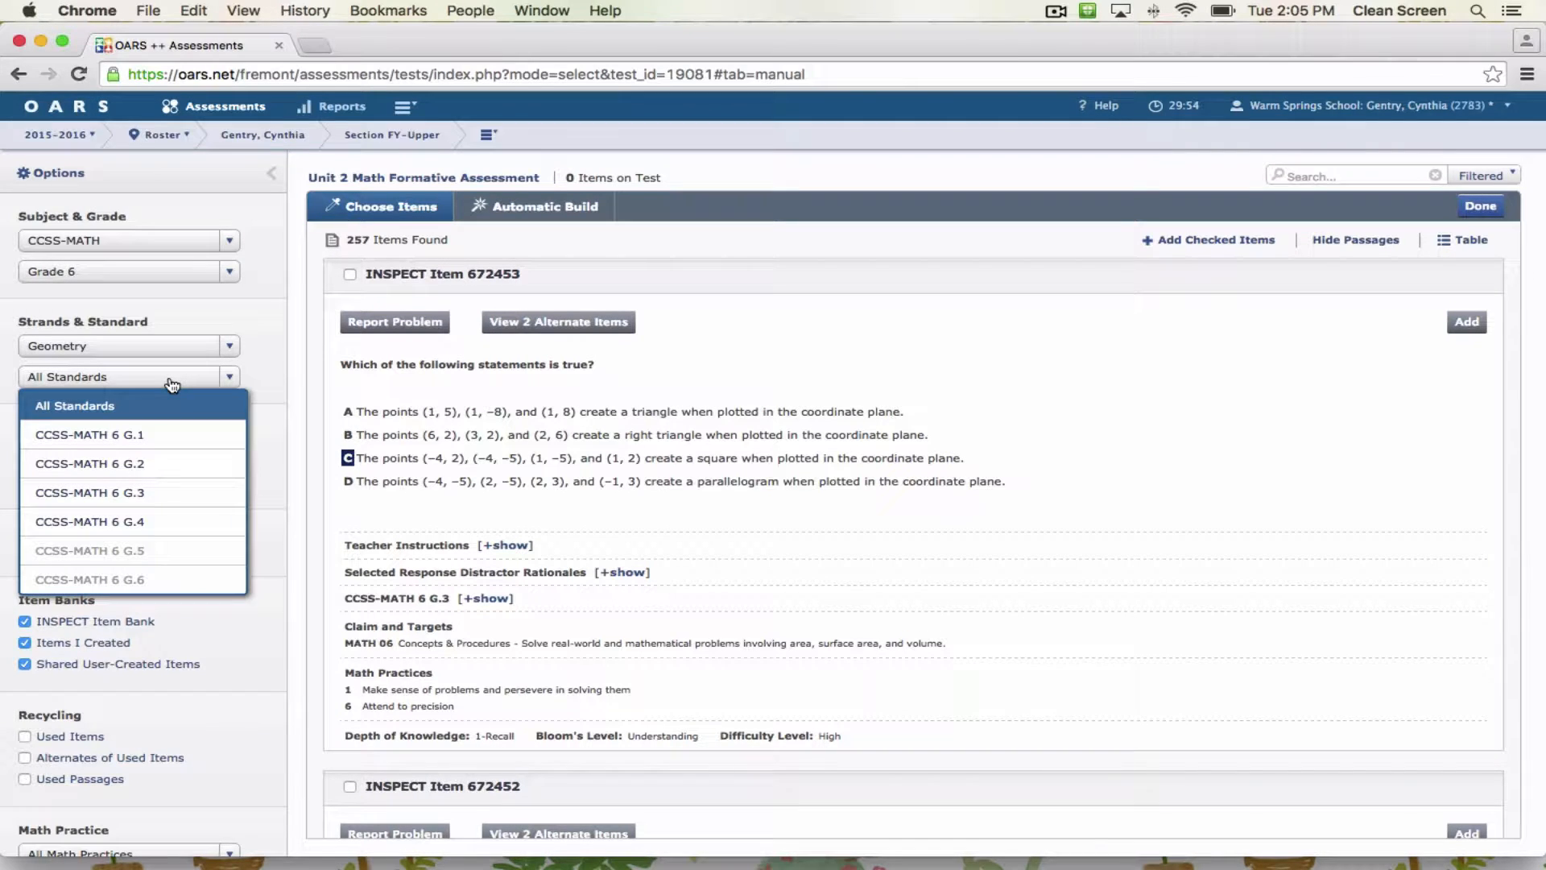
click(140, 439)
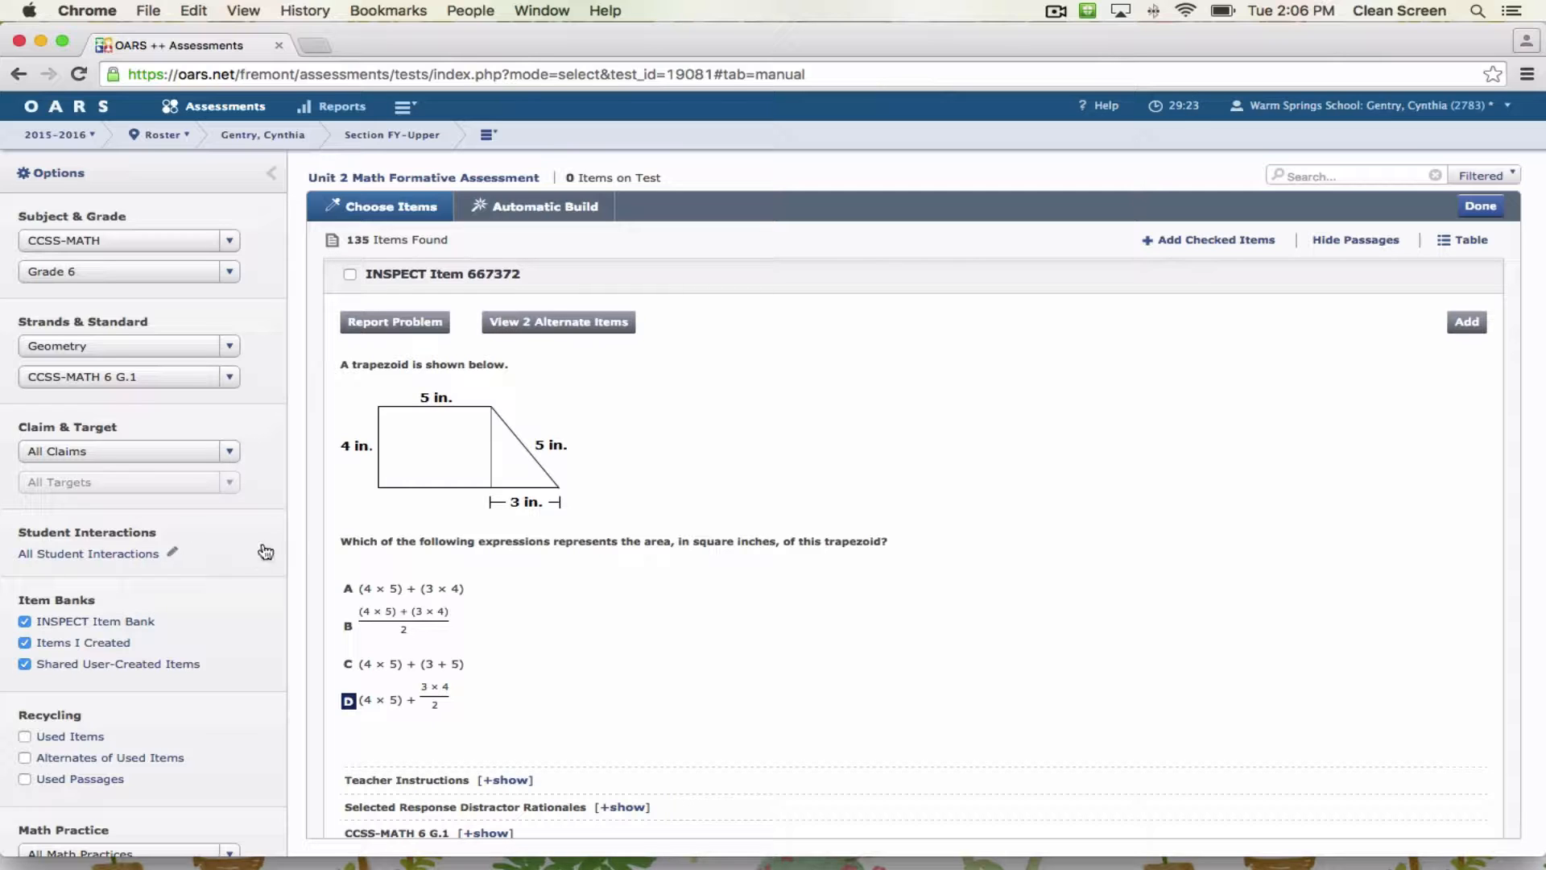
- Exclude Inline Short Text Response, Paragraph and Paper from the student interactions filter and apply it
click(146, 559)
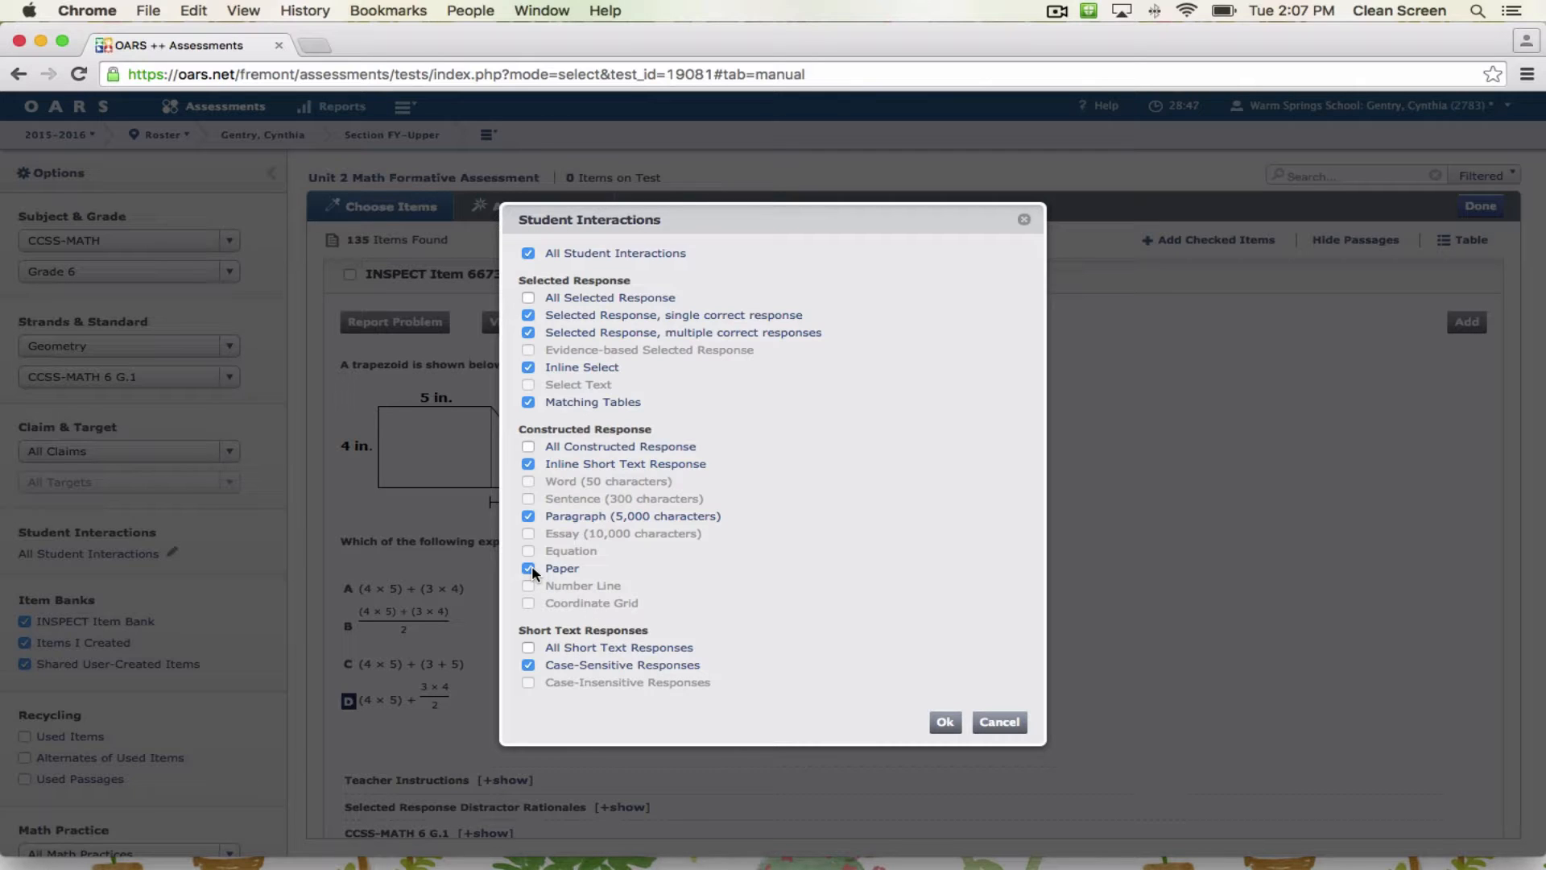
click(529, 464)
click(528, 517)
click(528, 571)
click(947, 722)
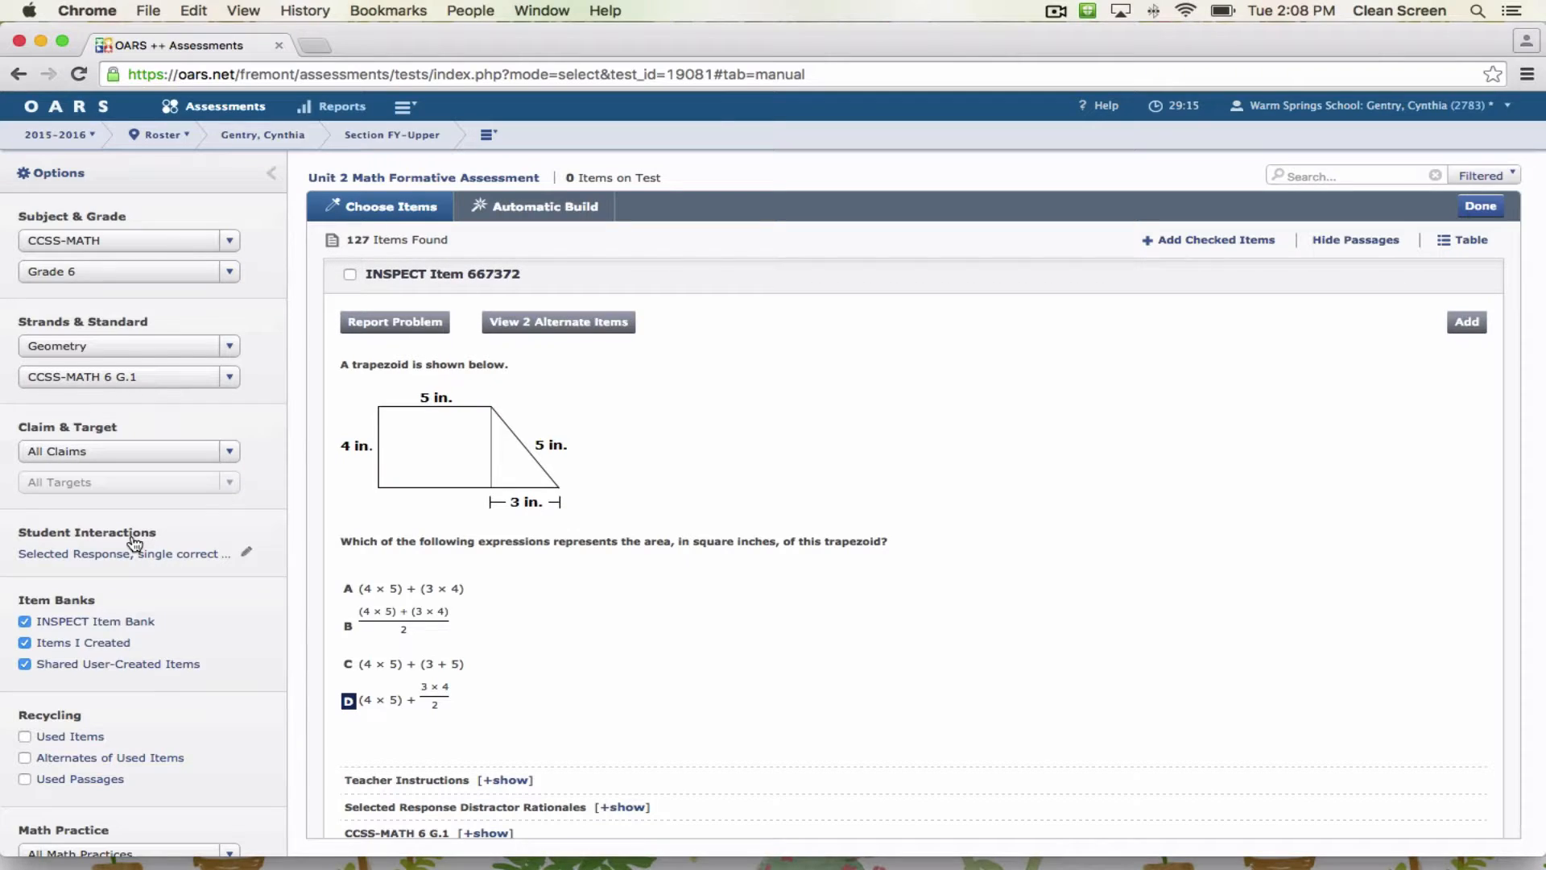
- Look over the remaining item filters and the available Depth of Knowledge levels
scroll(134, 544, down, 5)
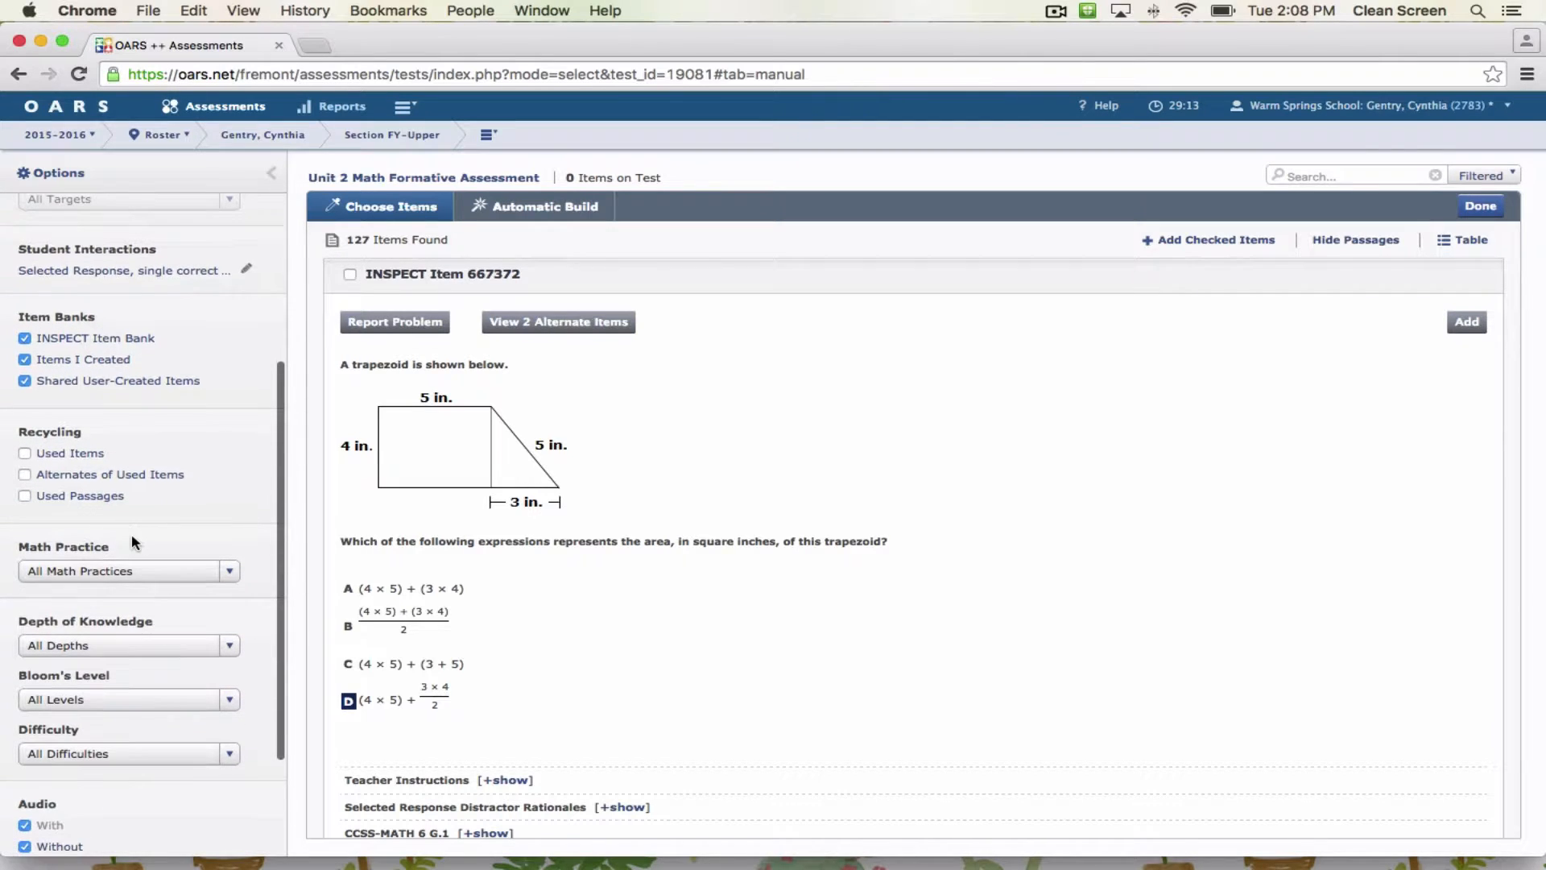
scroll(132, 542, down, 4)
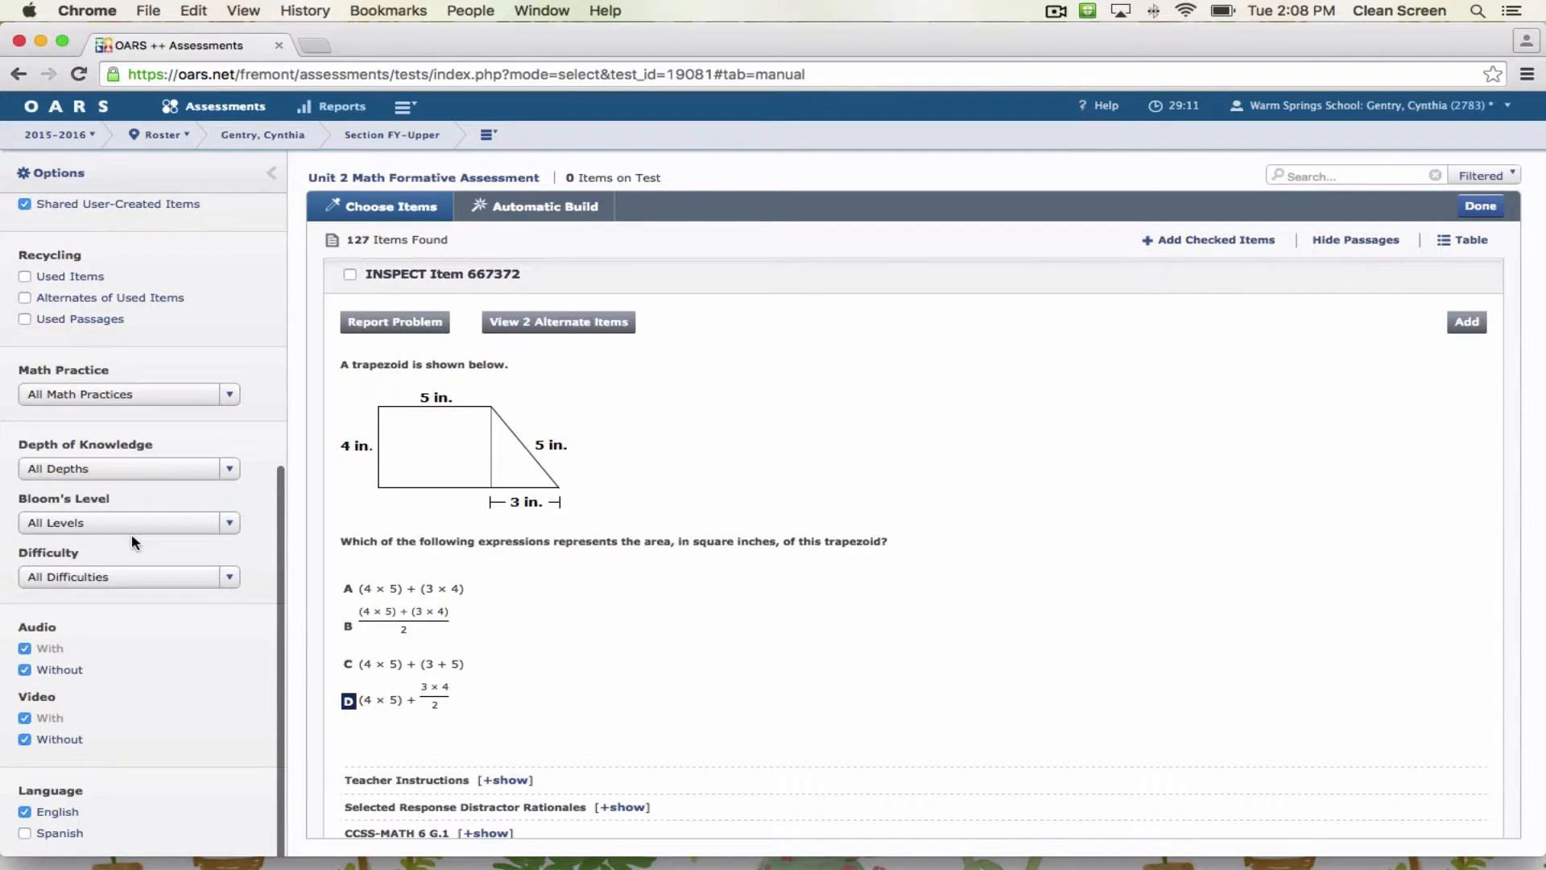
click(171, 475)
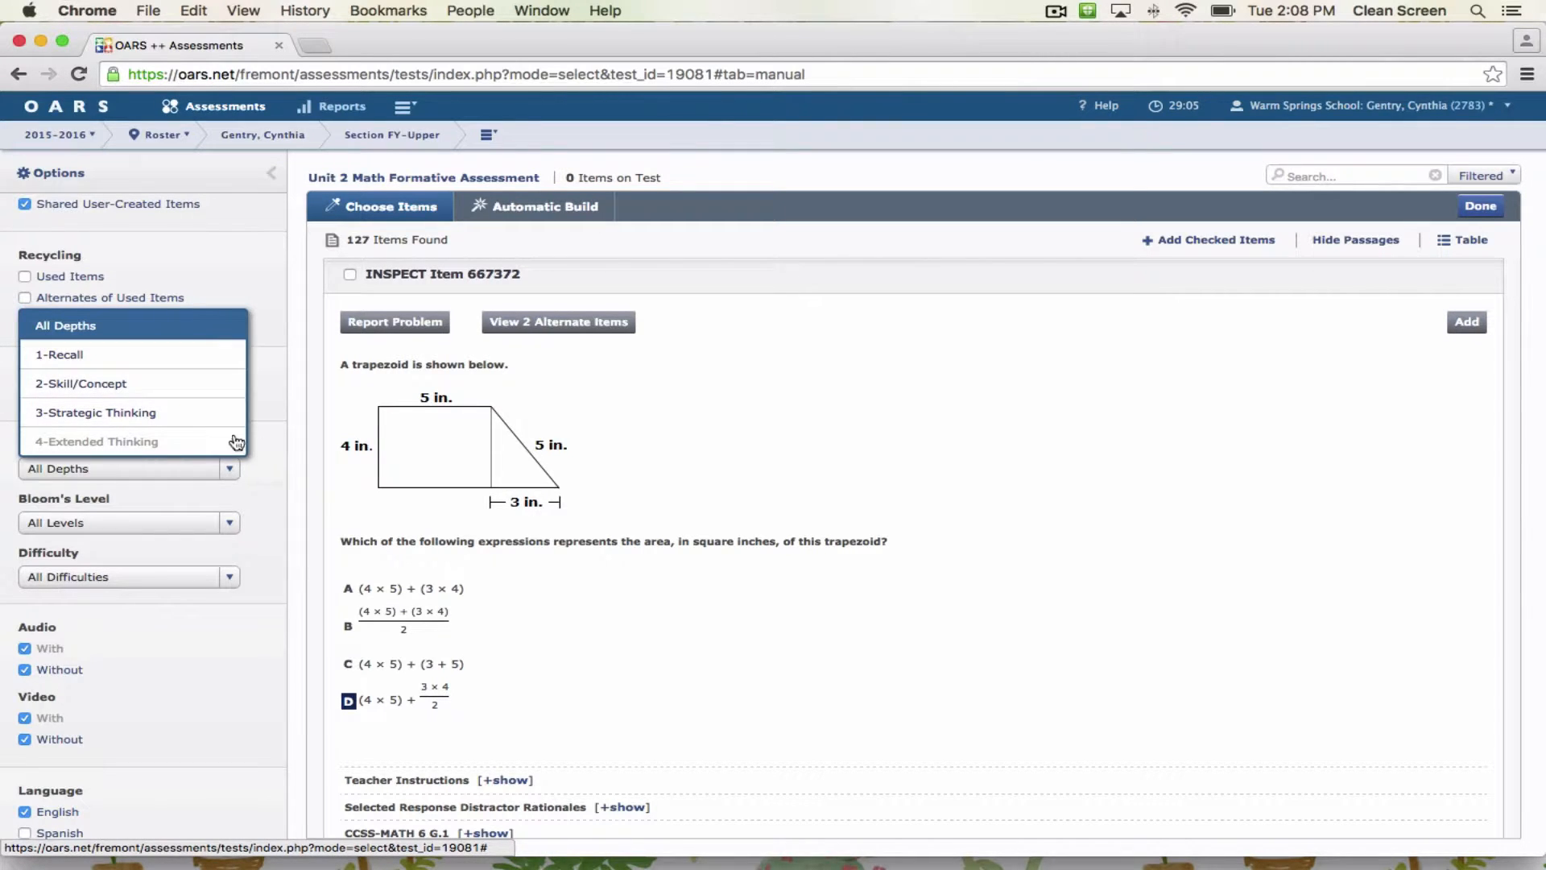
click(287, 441)
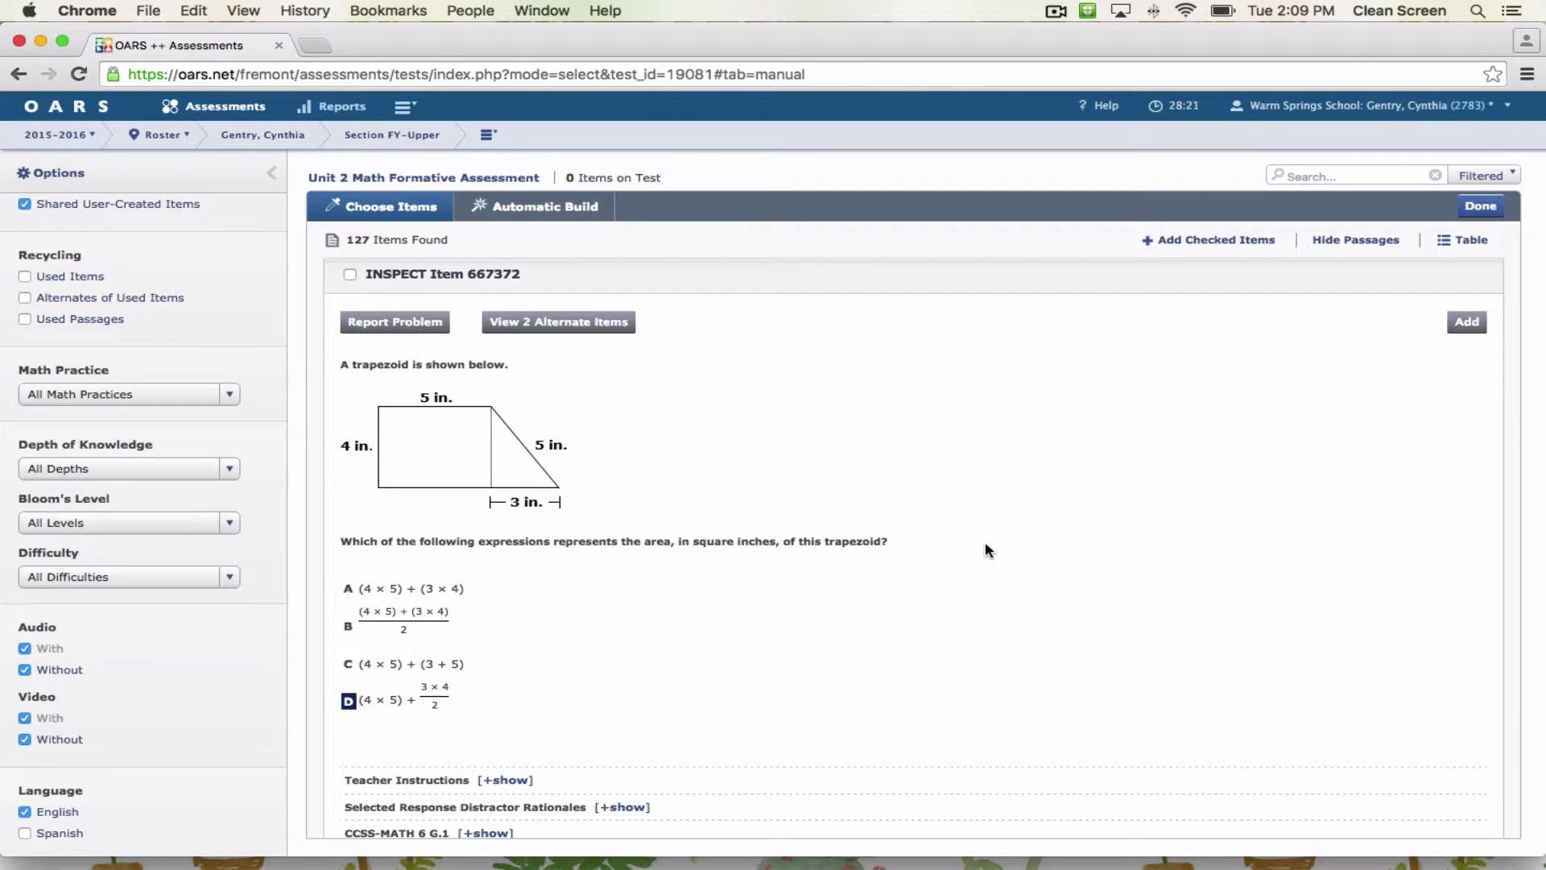
- Select INSPECT items 667216, 667067 and 667065 and add them to the test
scroll(987, 550, down, 10)
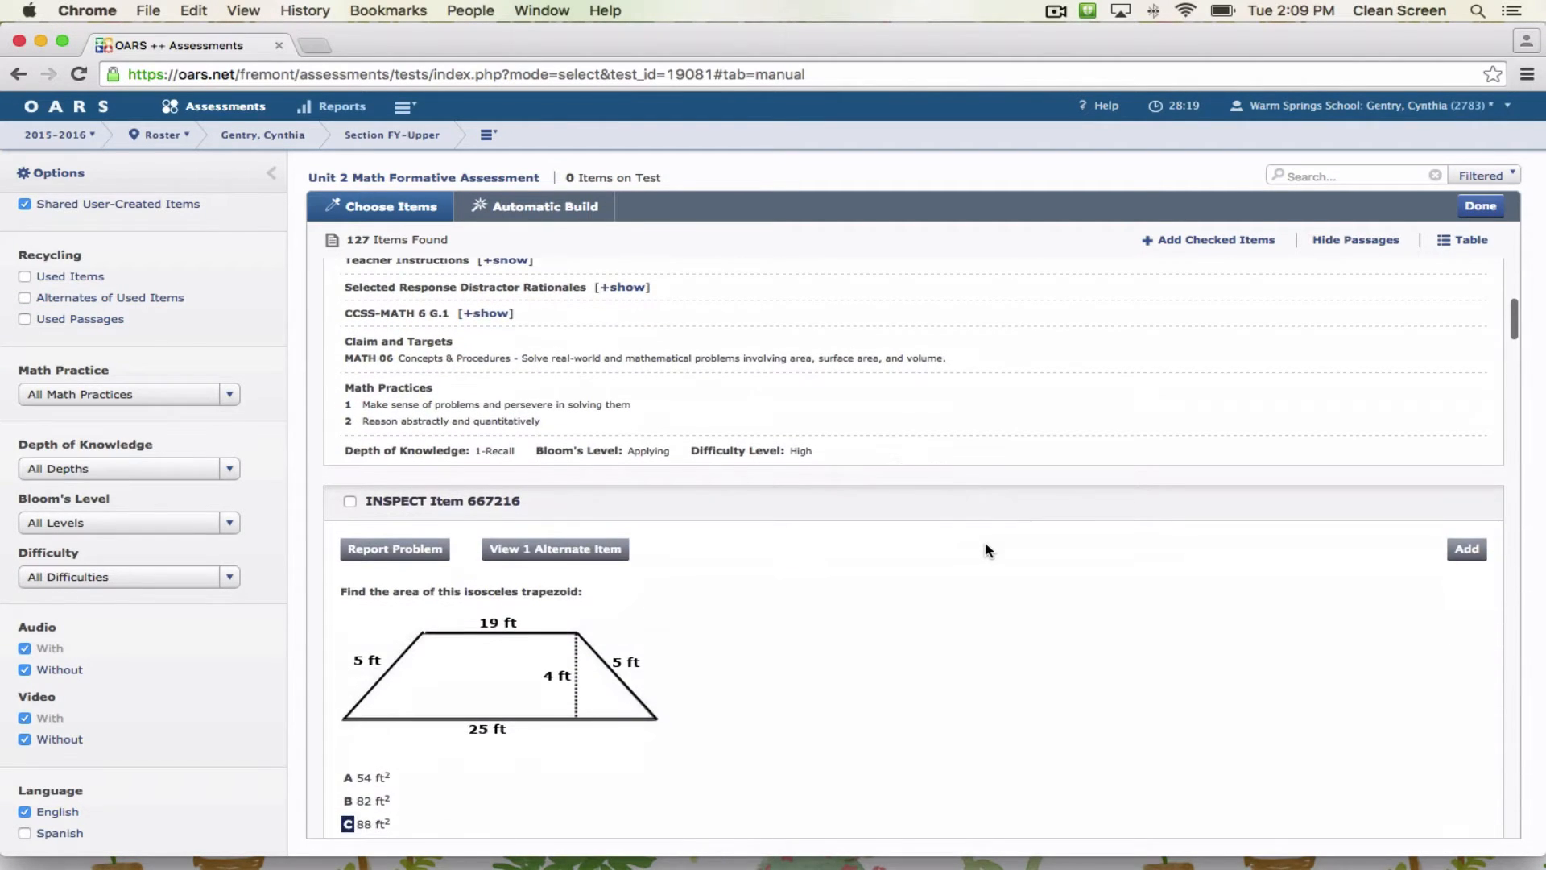
scroll(987, 550, down, 4)
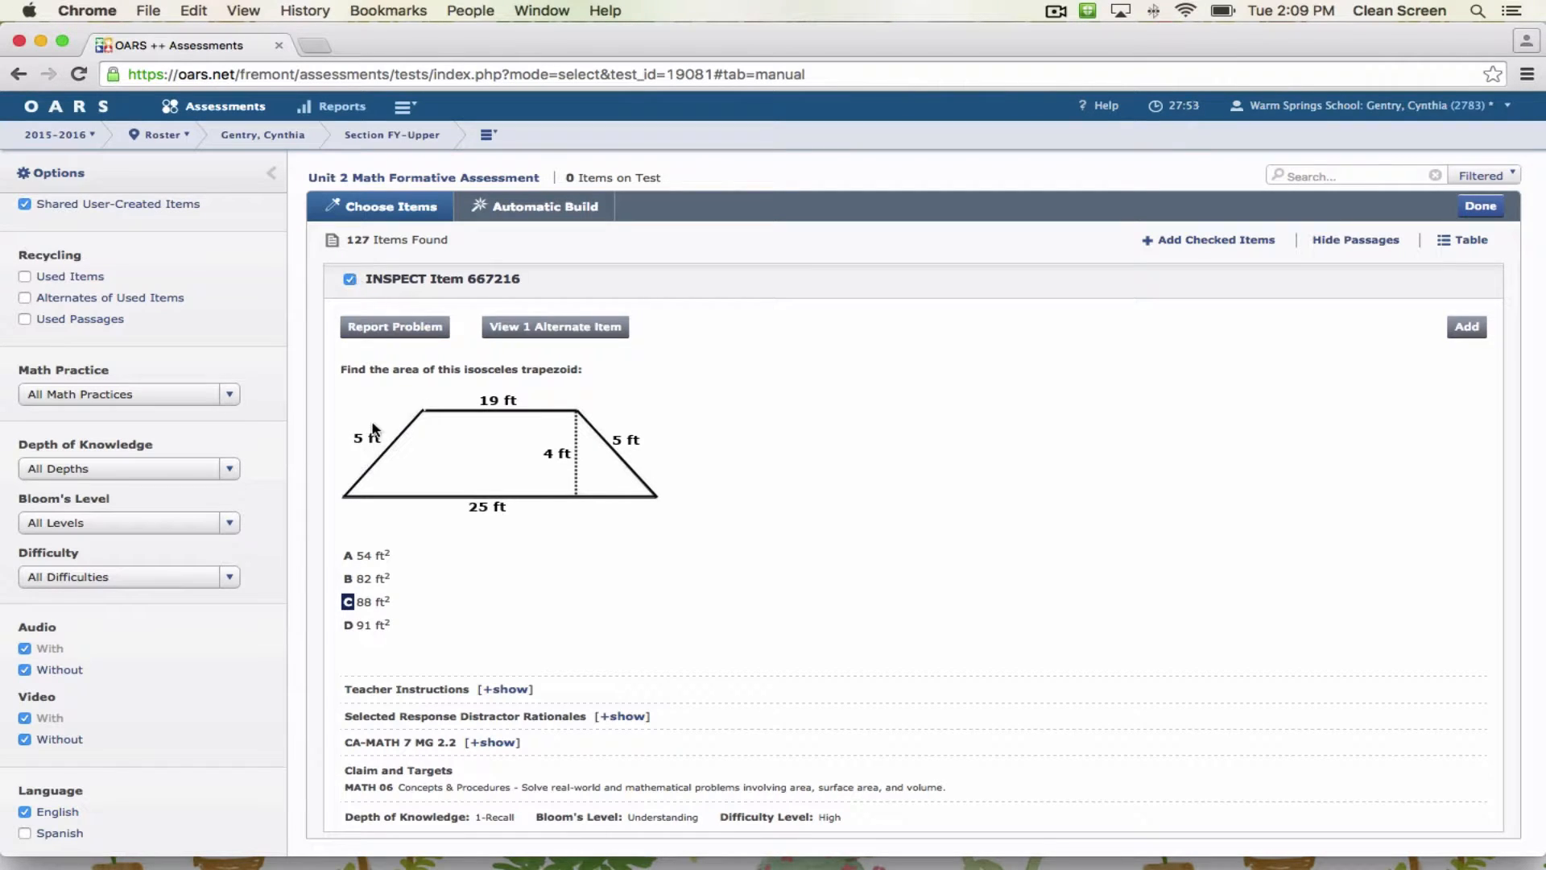
scroll(373, 431, down, 5)
scroll(373, 431, down, 3)
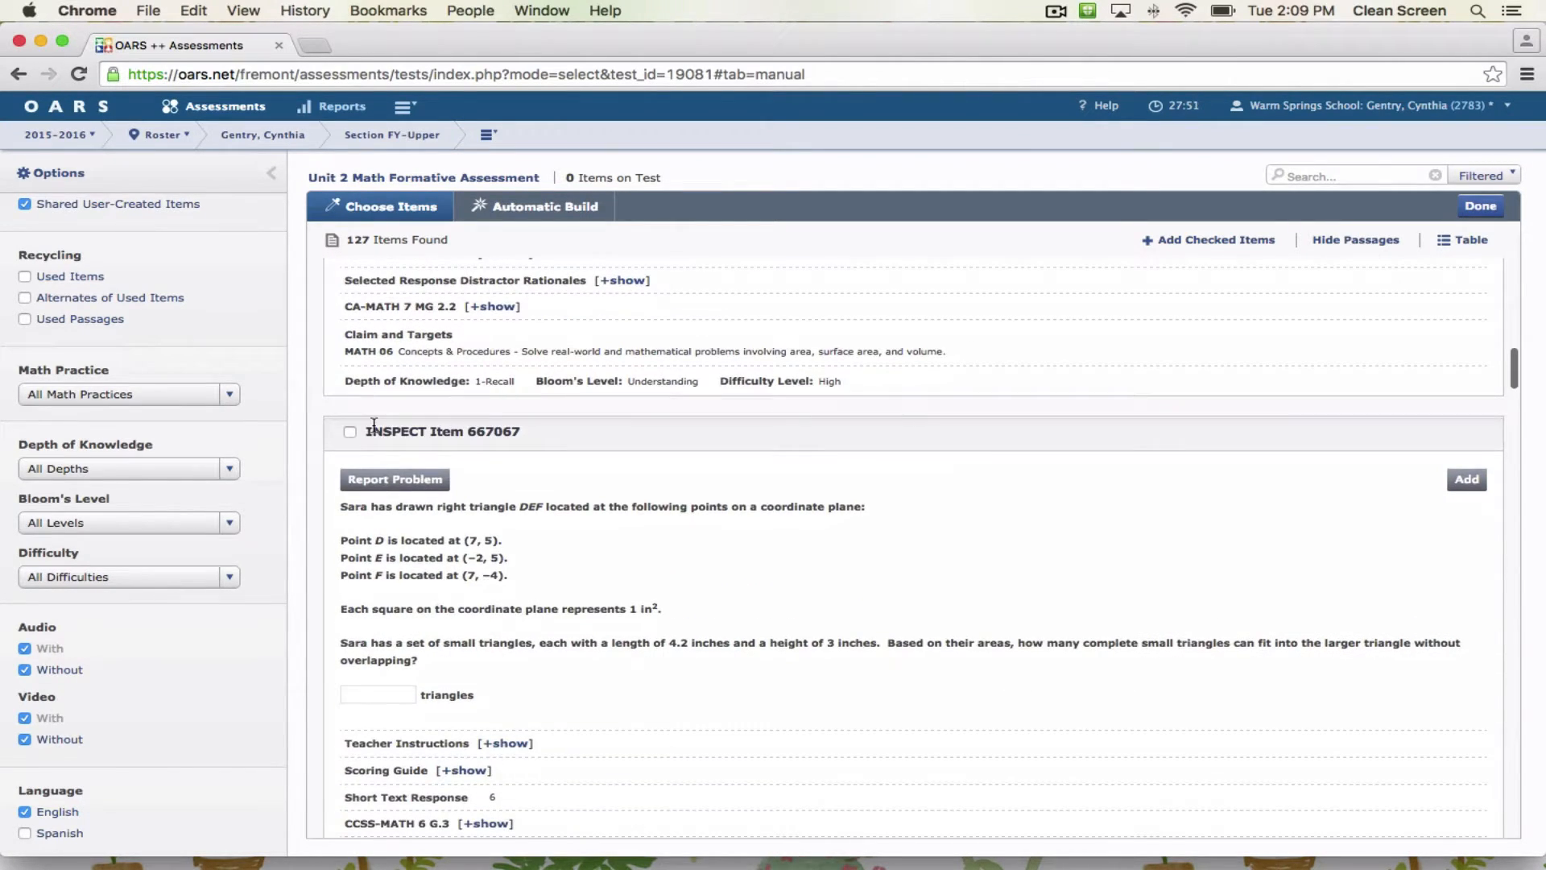
click(349, 433)
scroll(348, 435, down, 10)
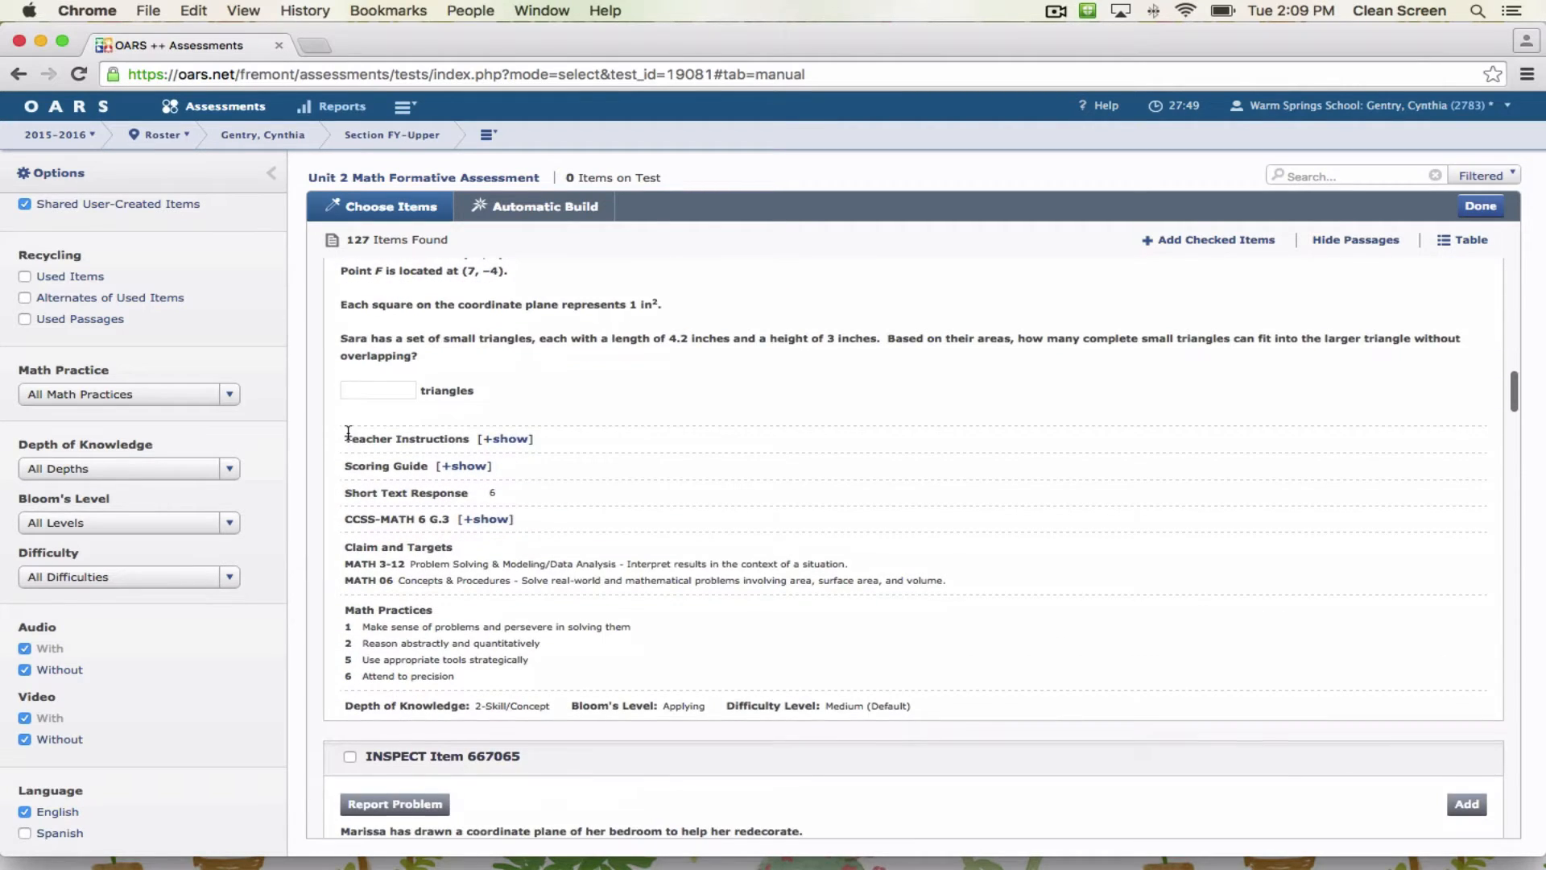
click(350, 462)
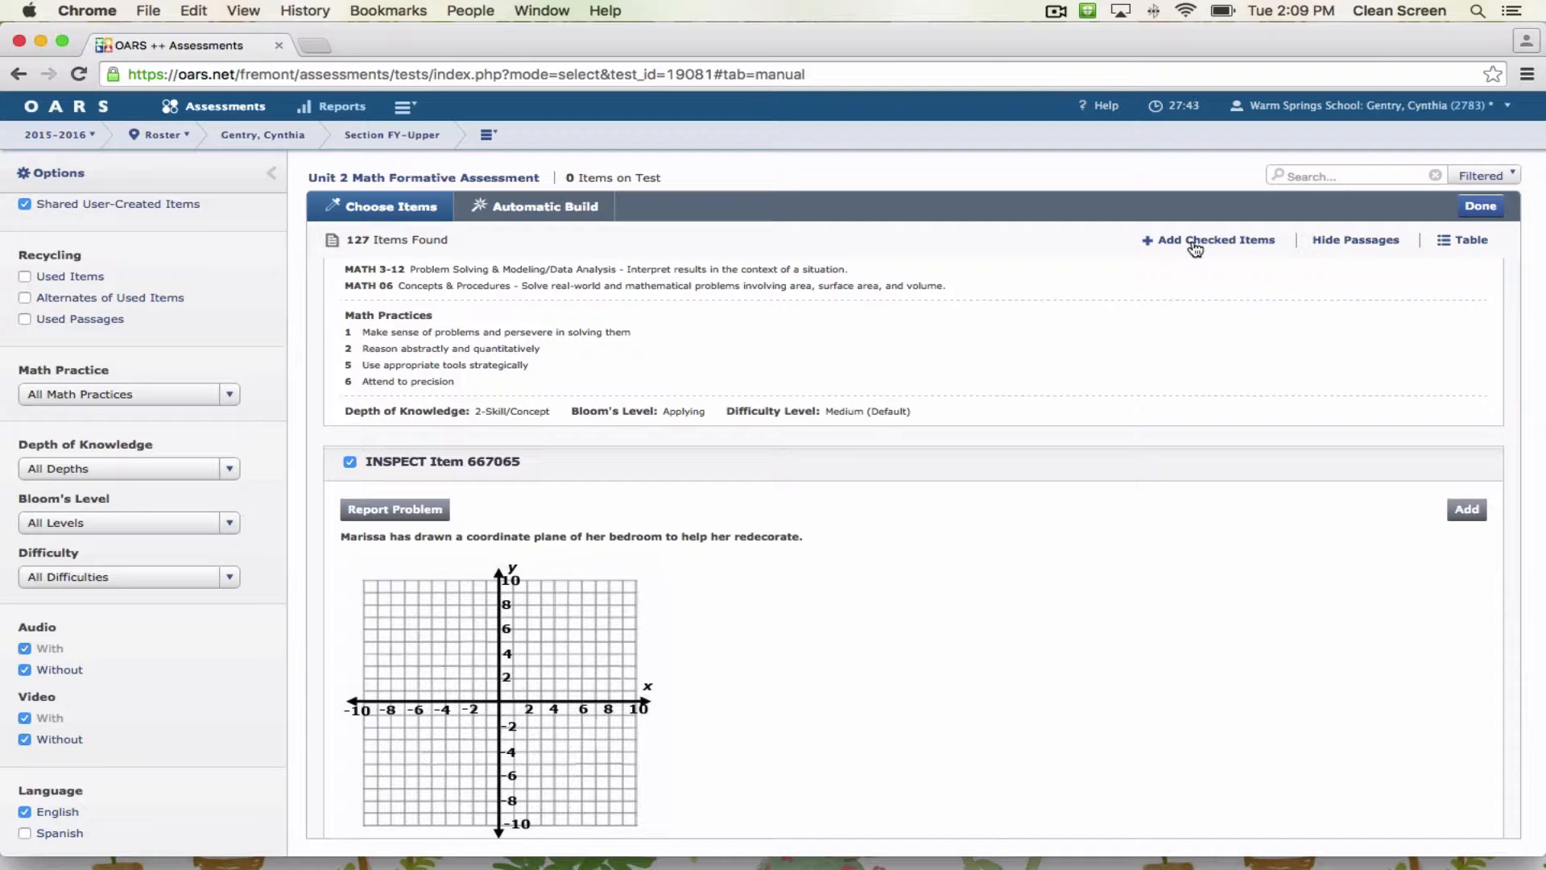
click(1193, 242)
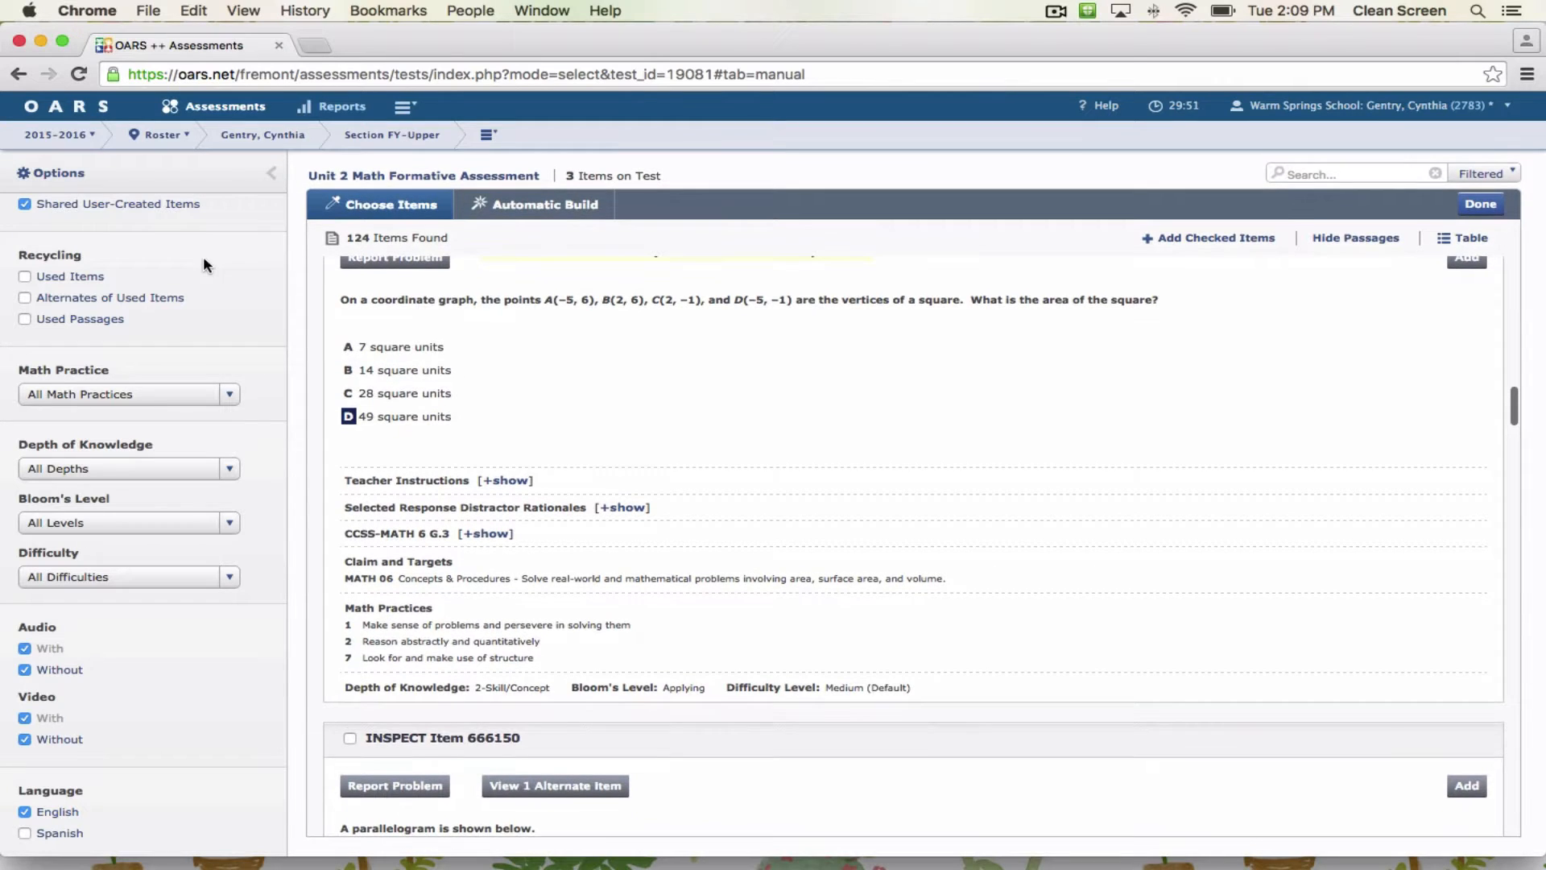
- Finish choosing items and open the assembled test
scroll(170, 335, down, 1)
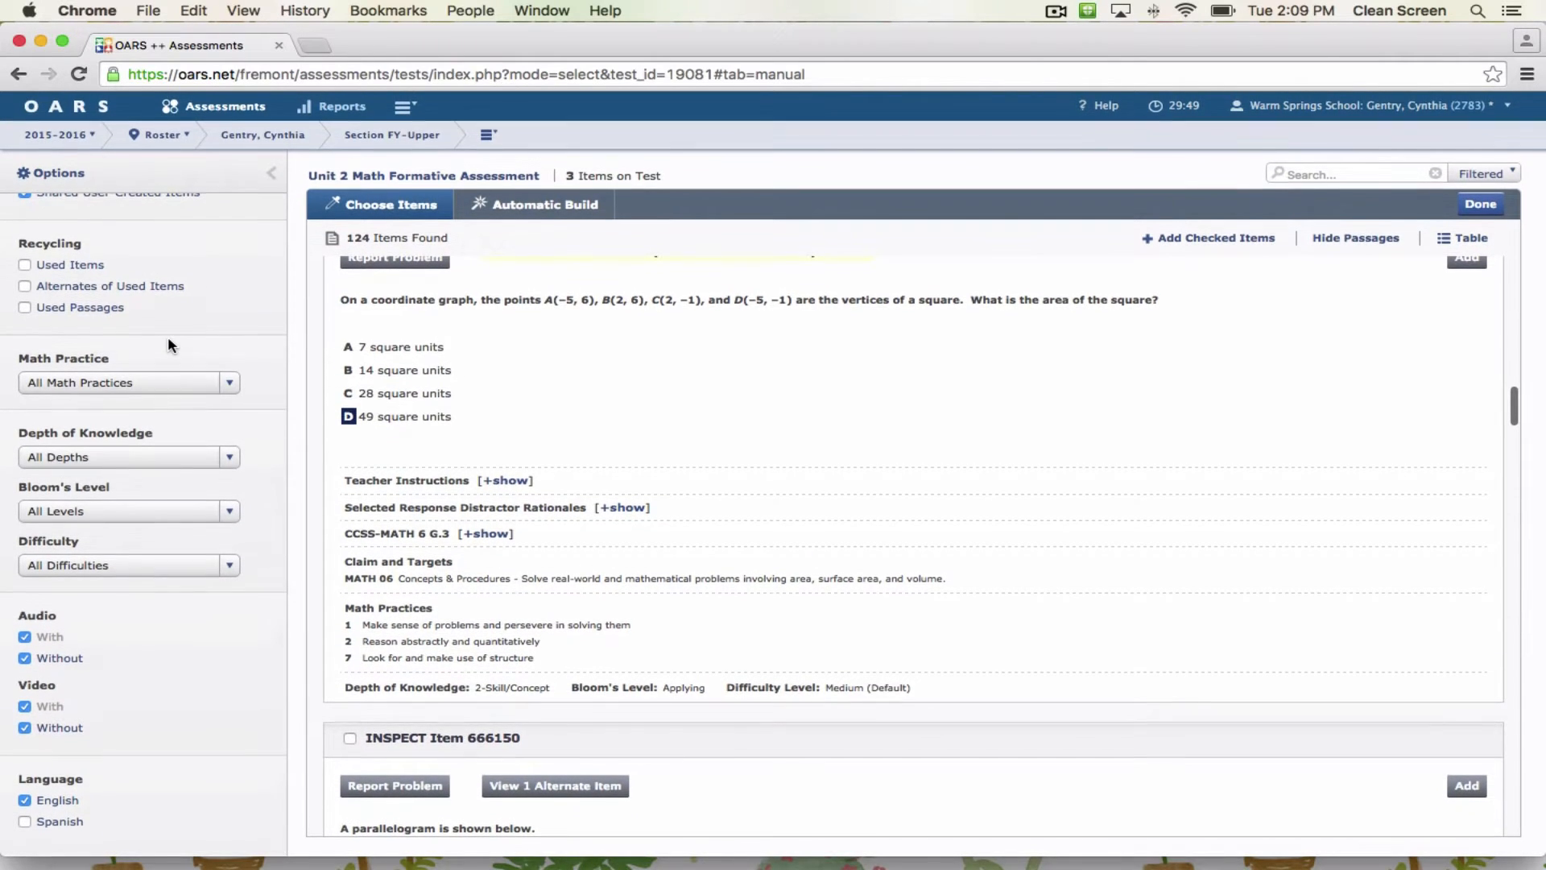
scroll(168, 336, up, 10)
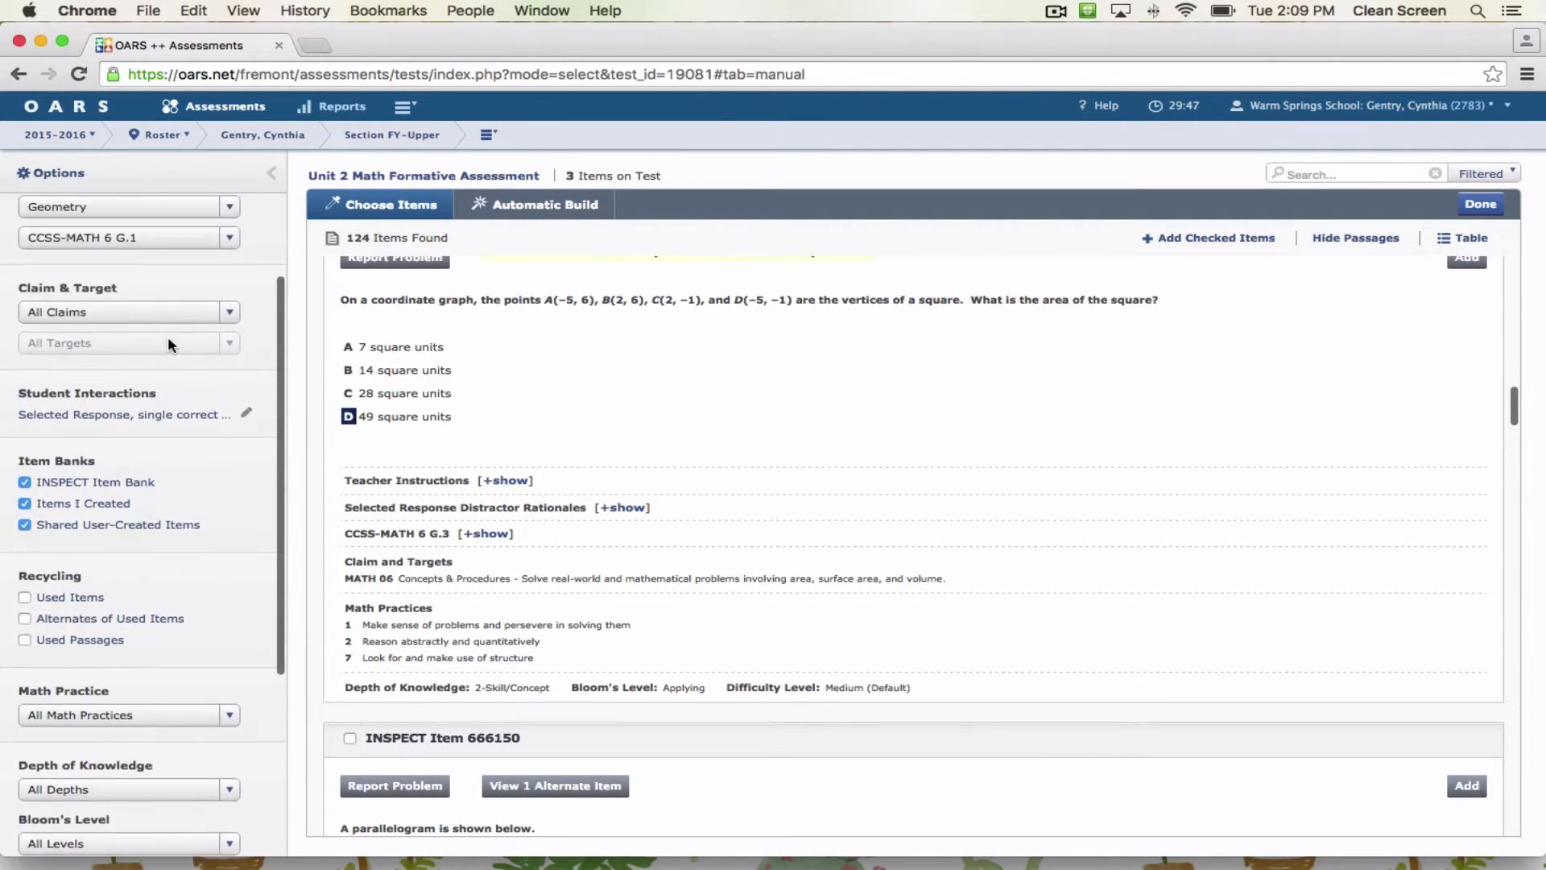
scroll(170, 346, up, 2)
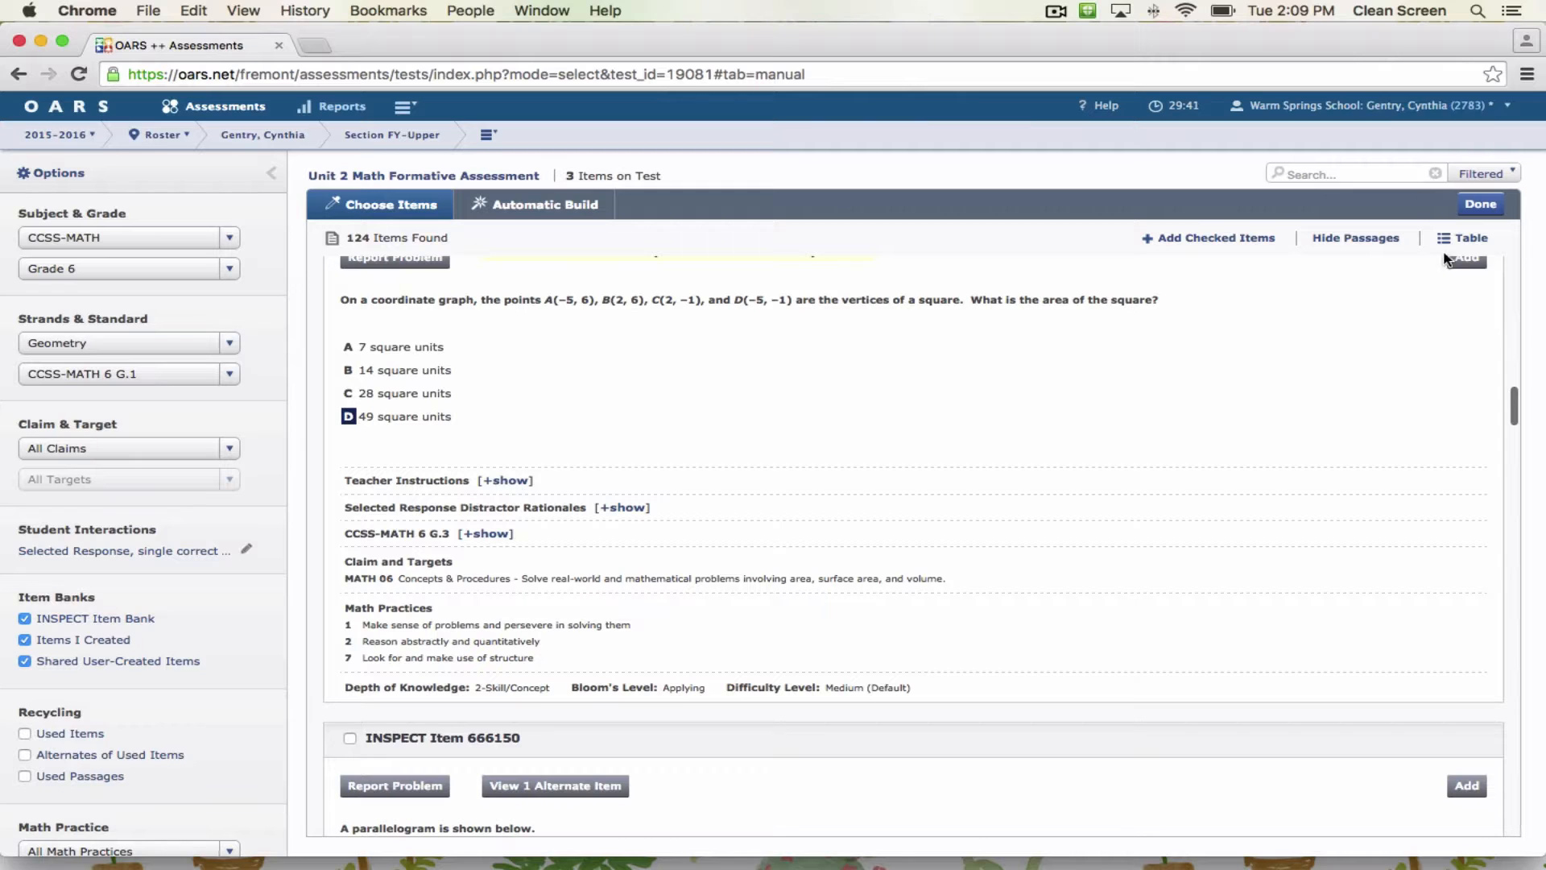
click(1484, 206)
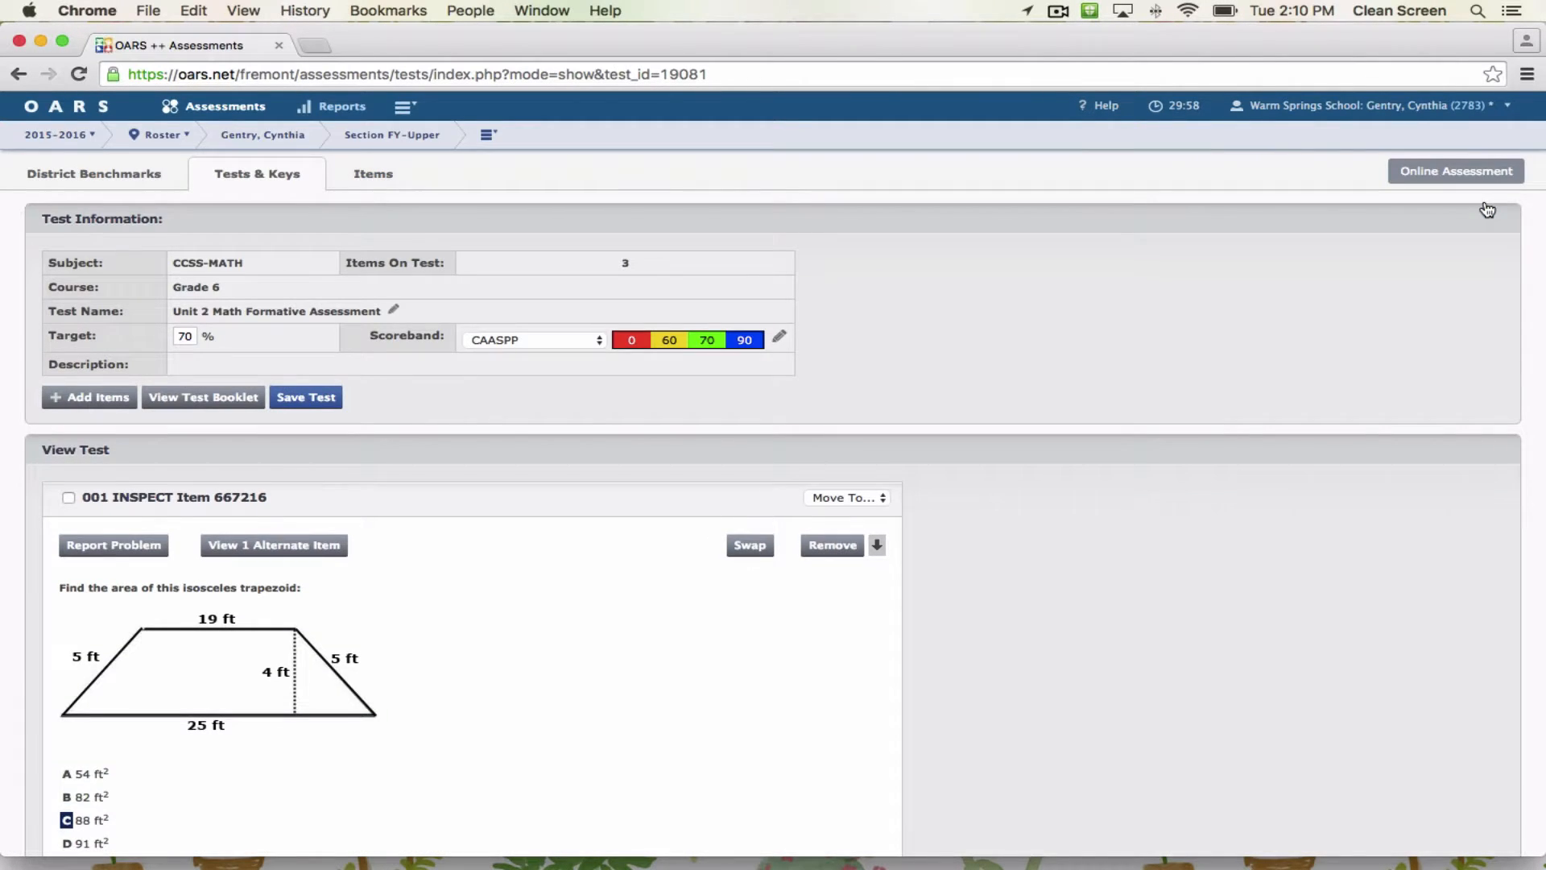
- Review the first items of the assembled test and their swap, remove and reorder options
scroll(1046, 339, down, 5)
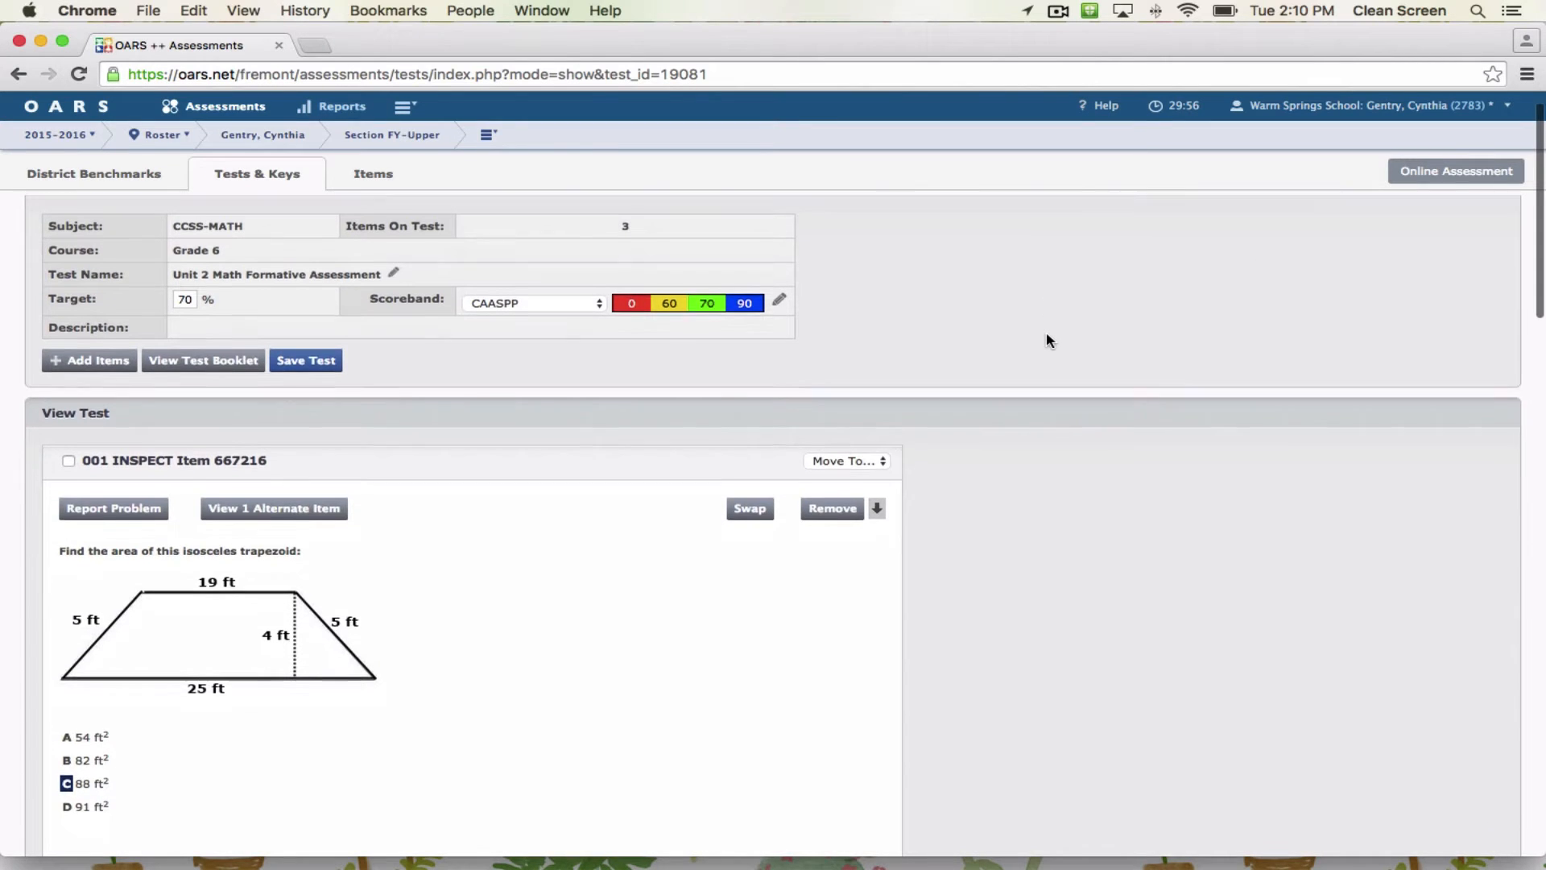
scroll(1046, 334, down, 5)
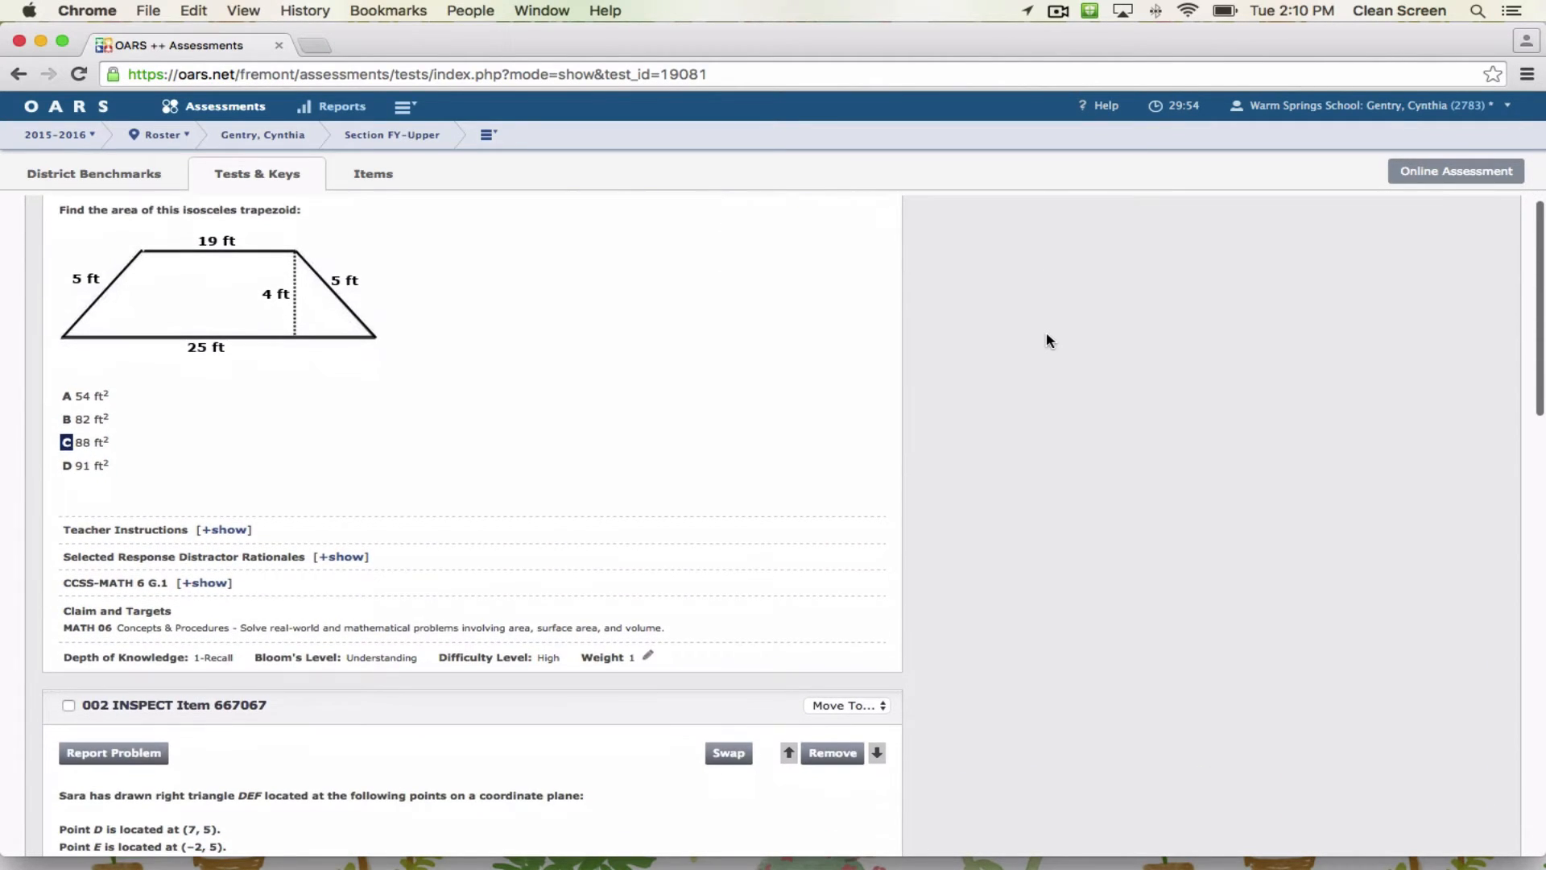
scroll(1046, 339, up, 1)
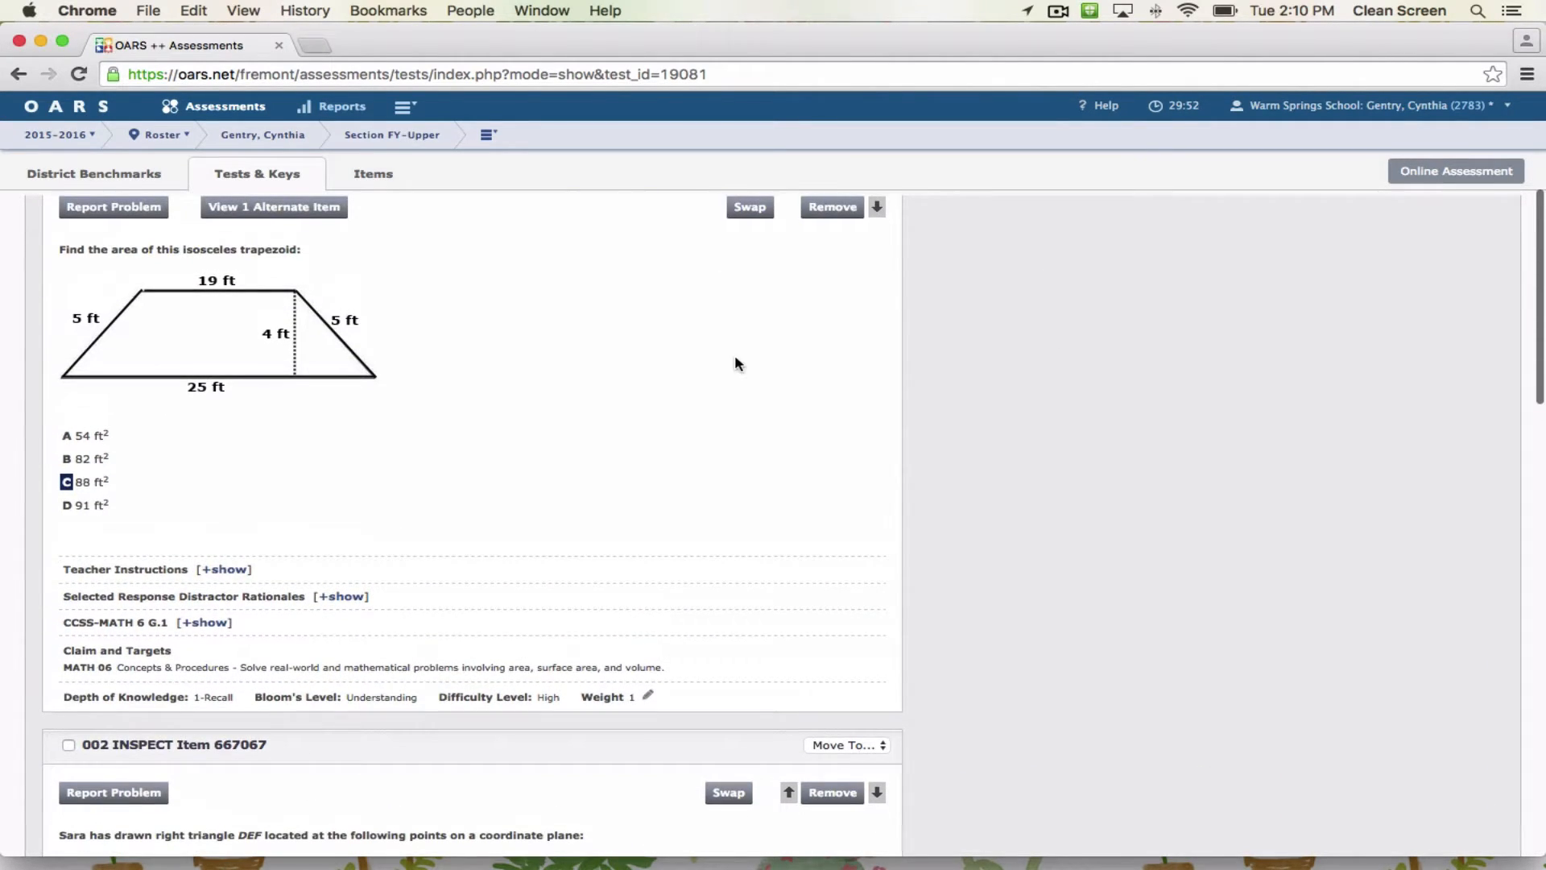
scroll(734, 356, up, 1)
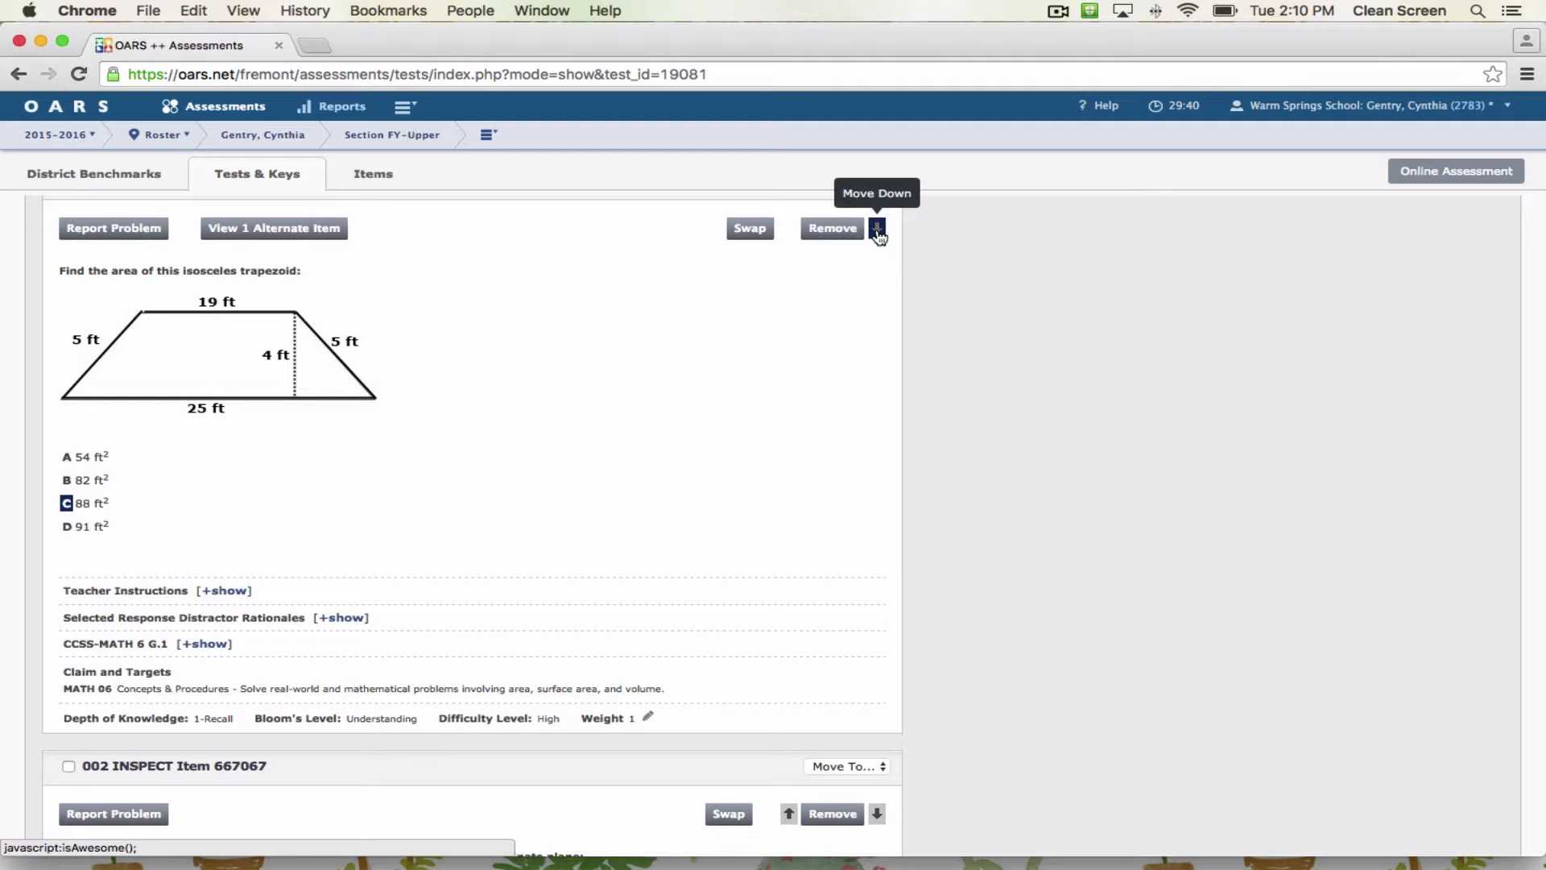
scroll(680, 373, up, 5)
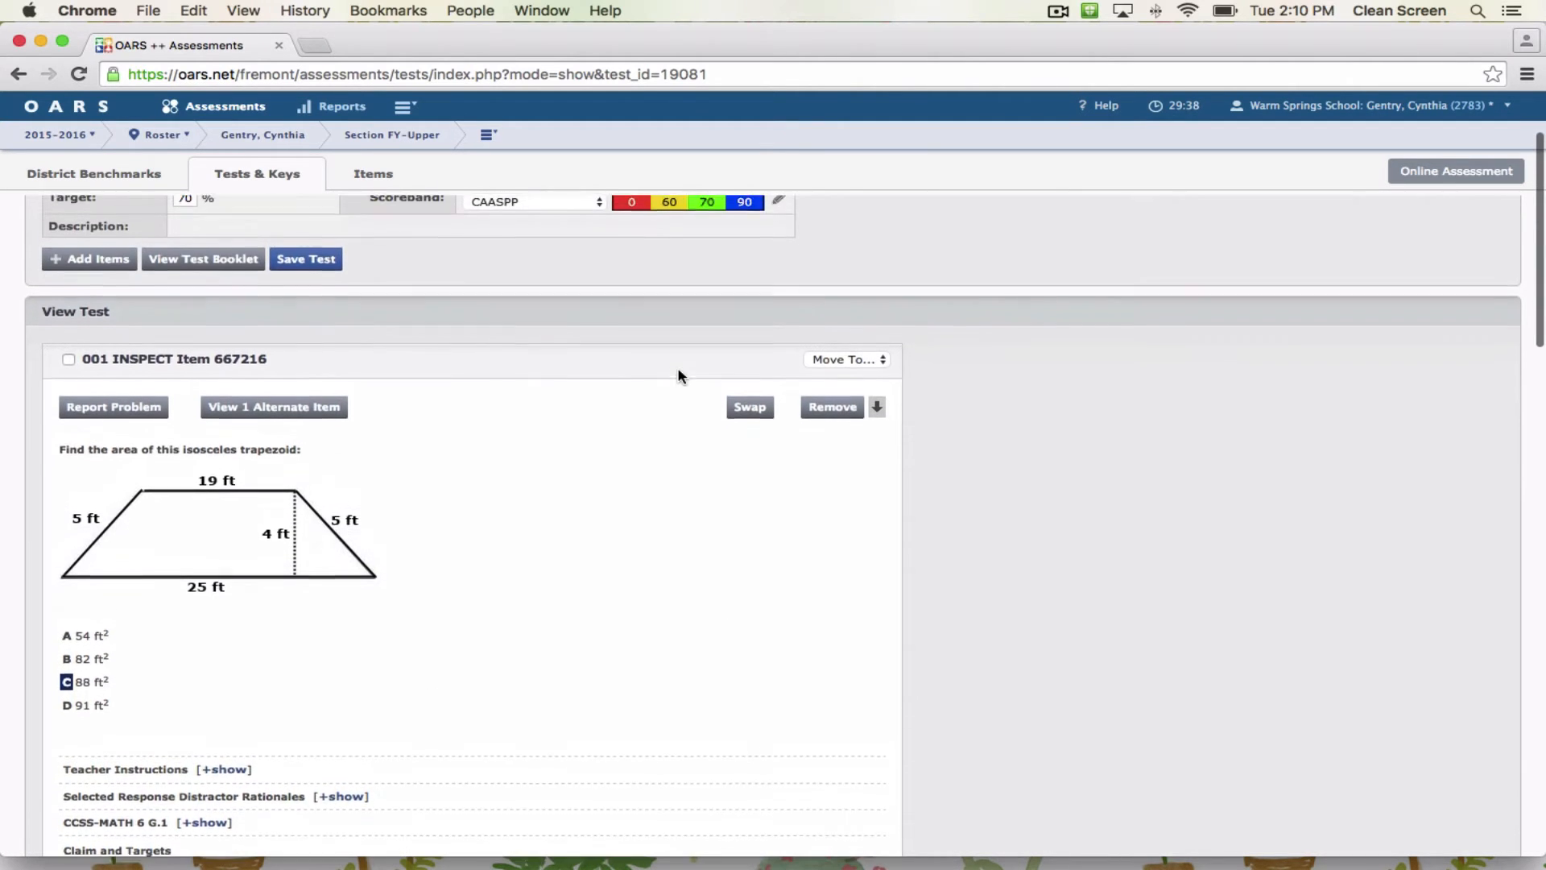
scroll(679, 373, up, 3)
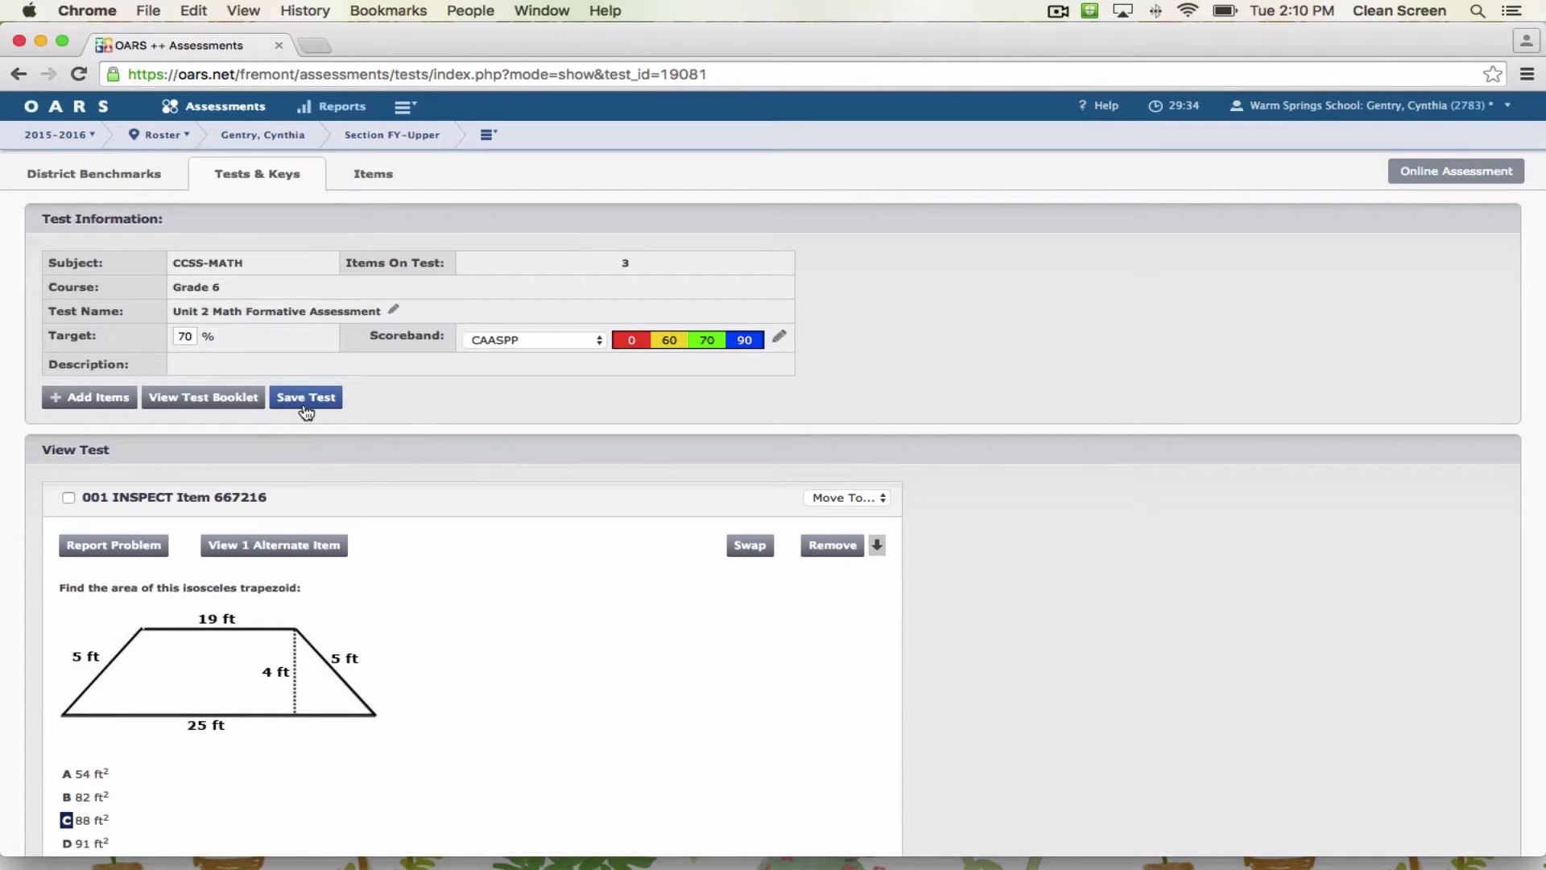
- Save the assembled test and lock Unit 2 Math Formative Assessment in the test list
click(322, 400)
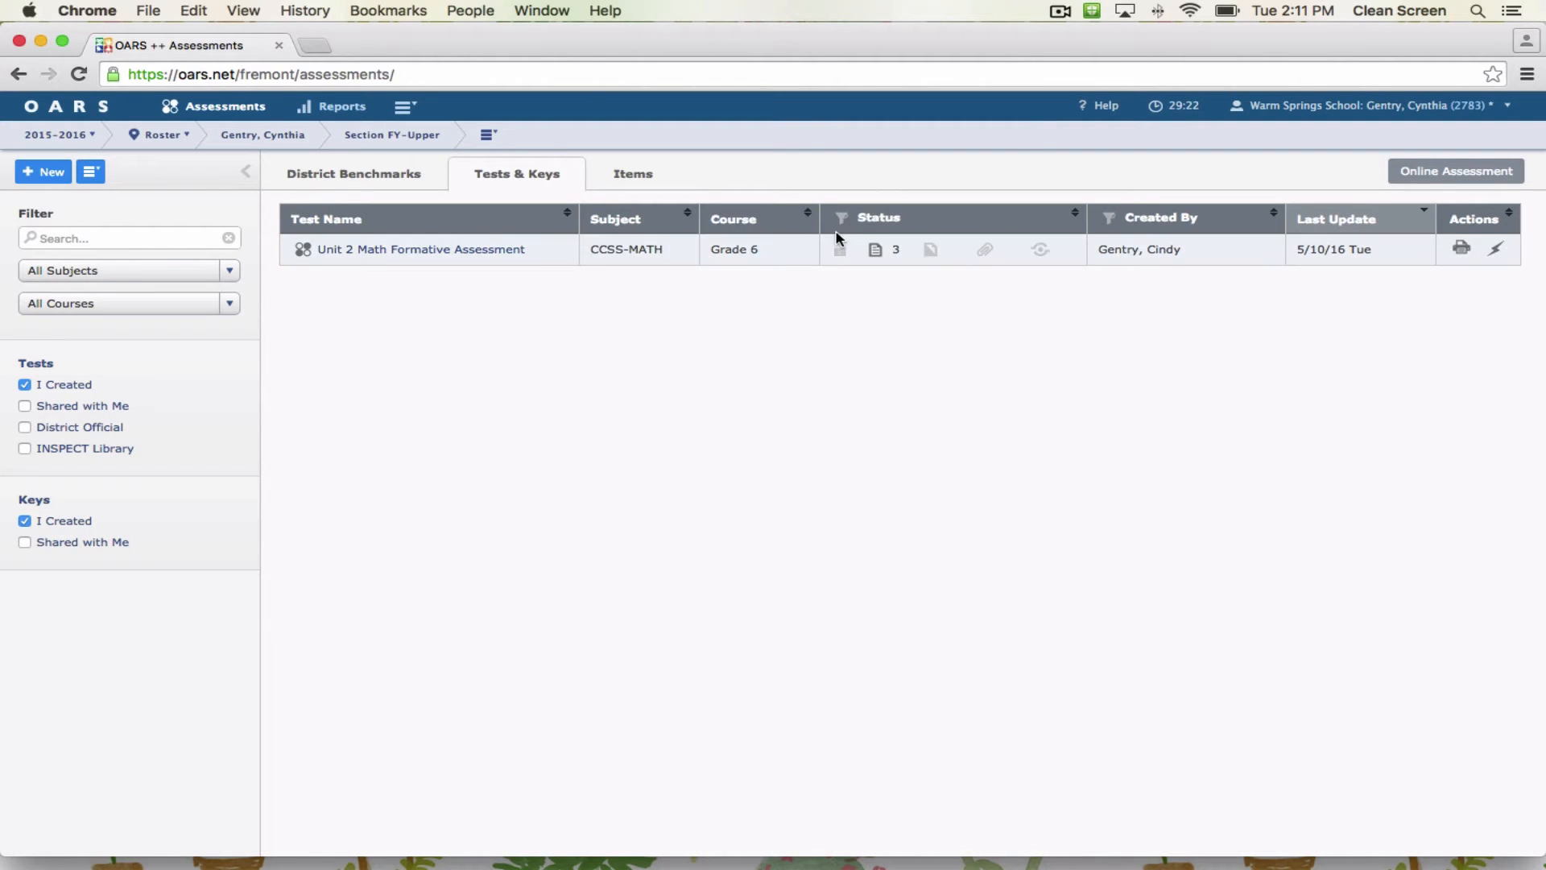
click(840, 251)
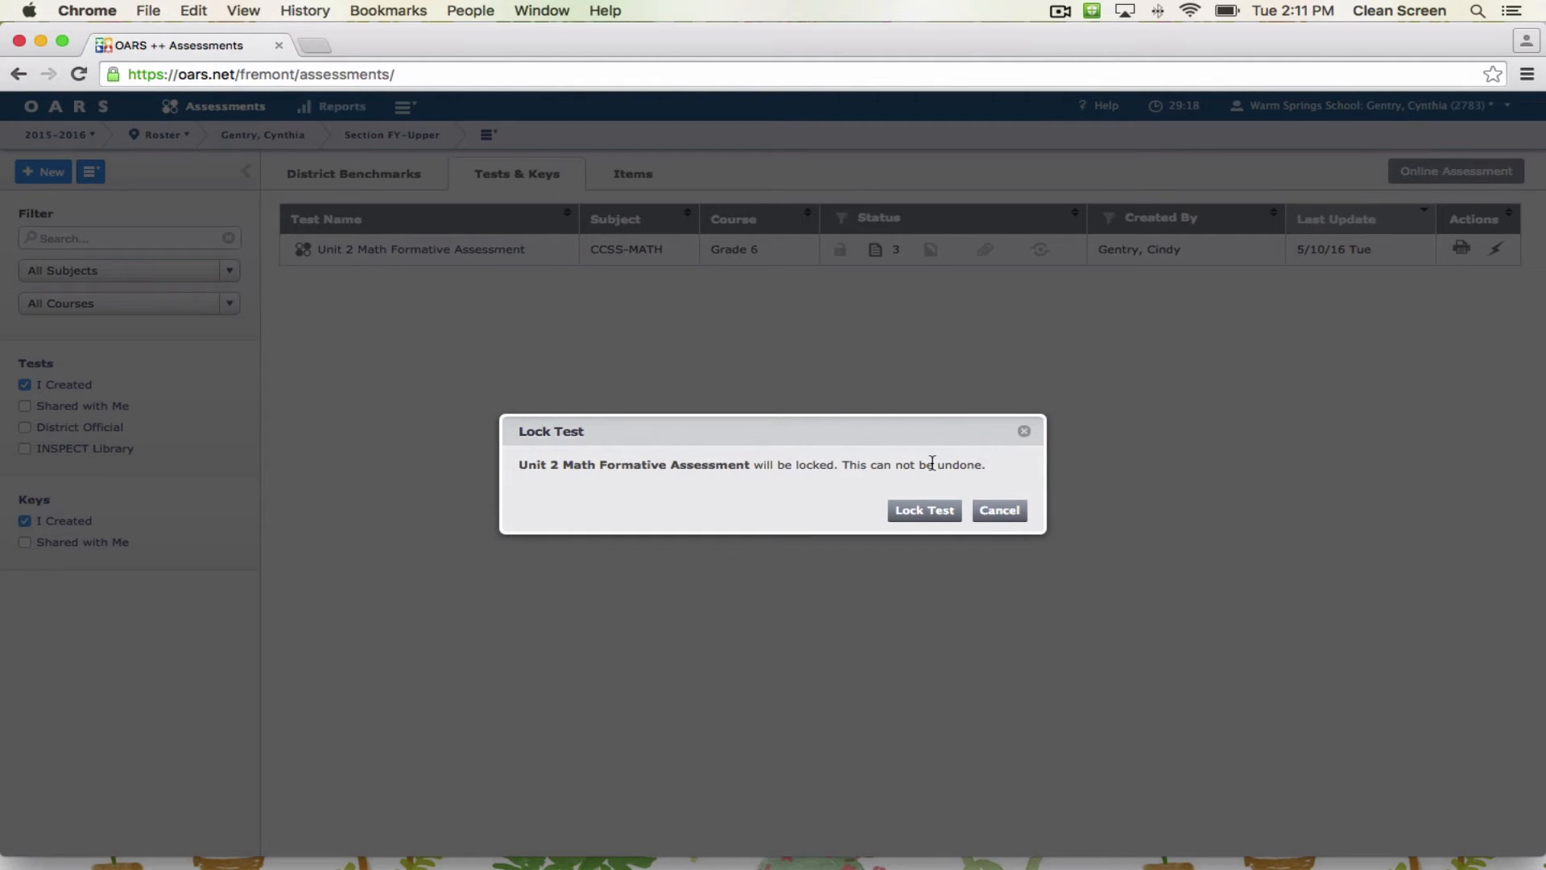
click(929, 511)
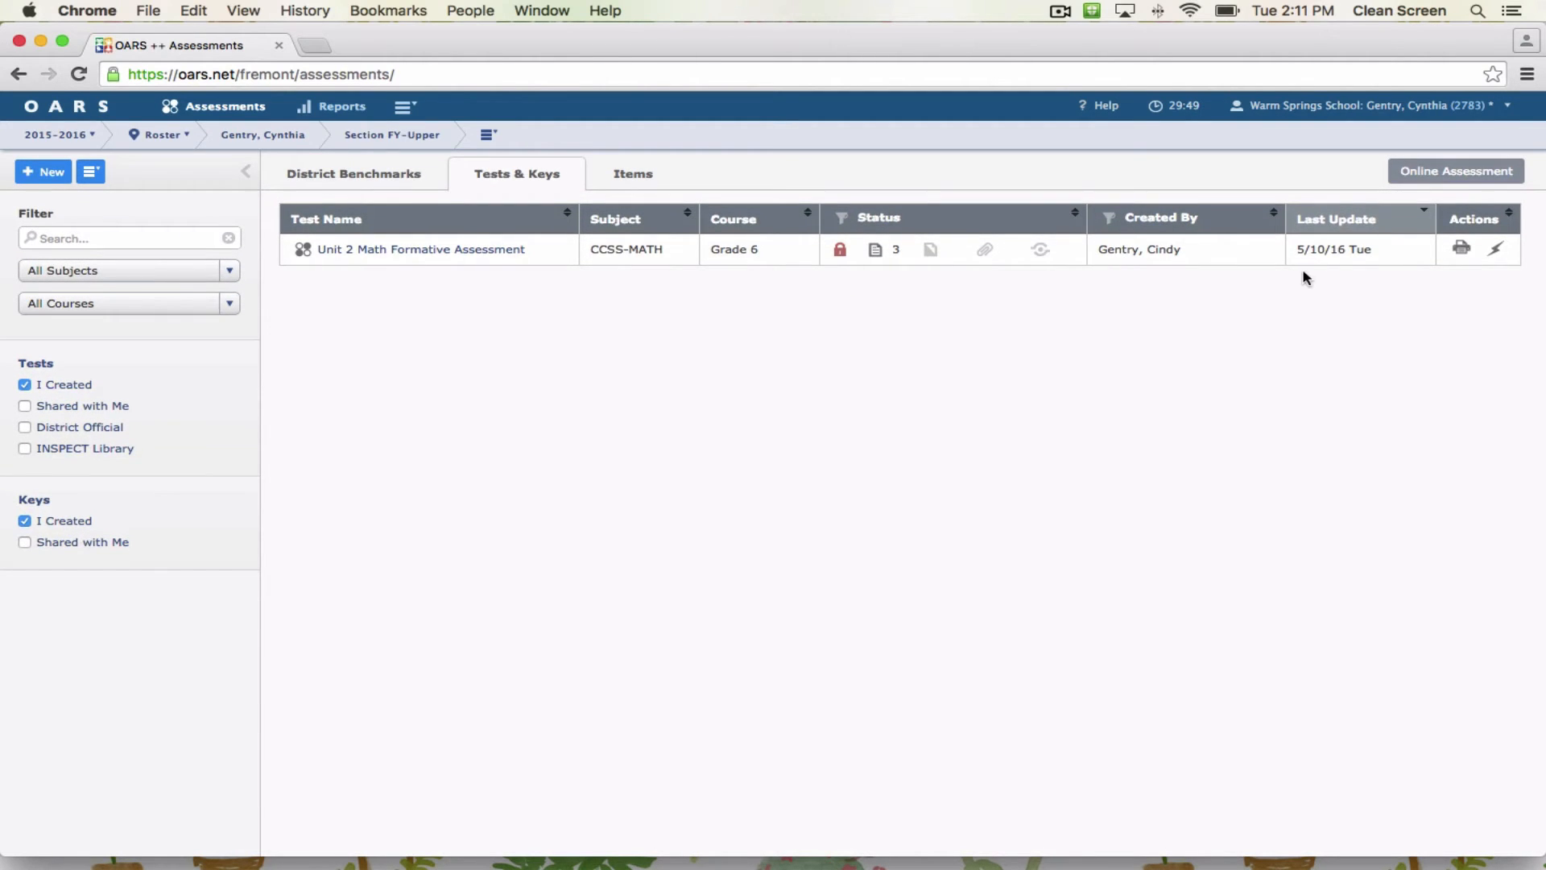
- Review the assessment and online testing actions available for the locked Unit 2 Math Formative Assessment
click(1498, 252)
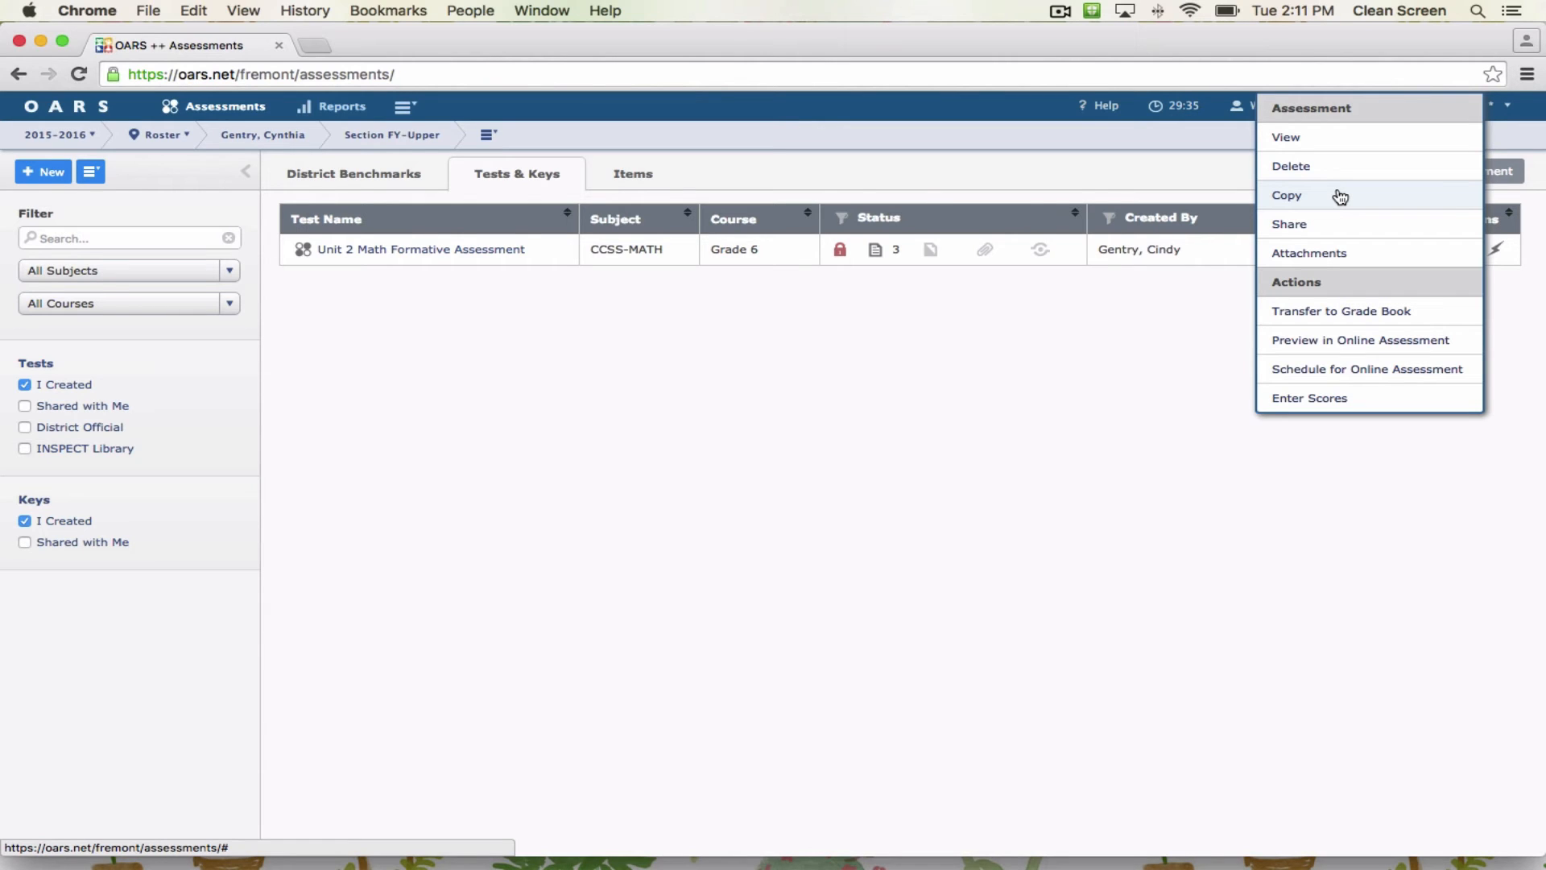
click(1015, 350)
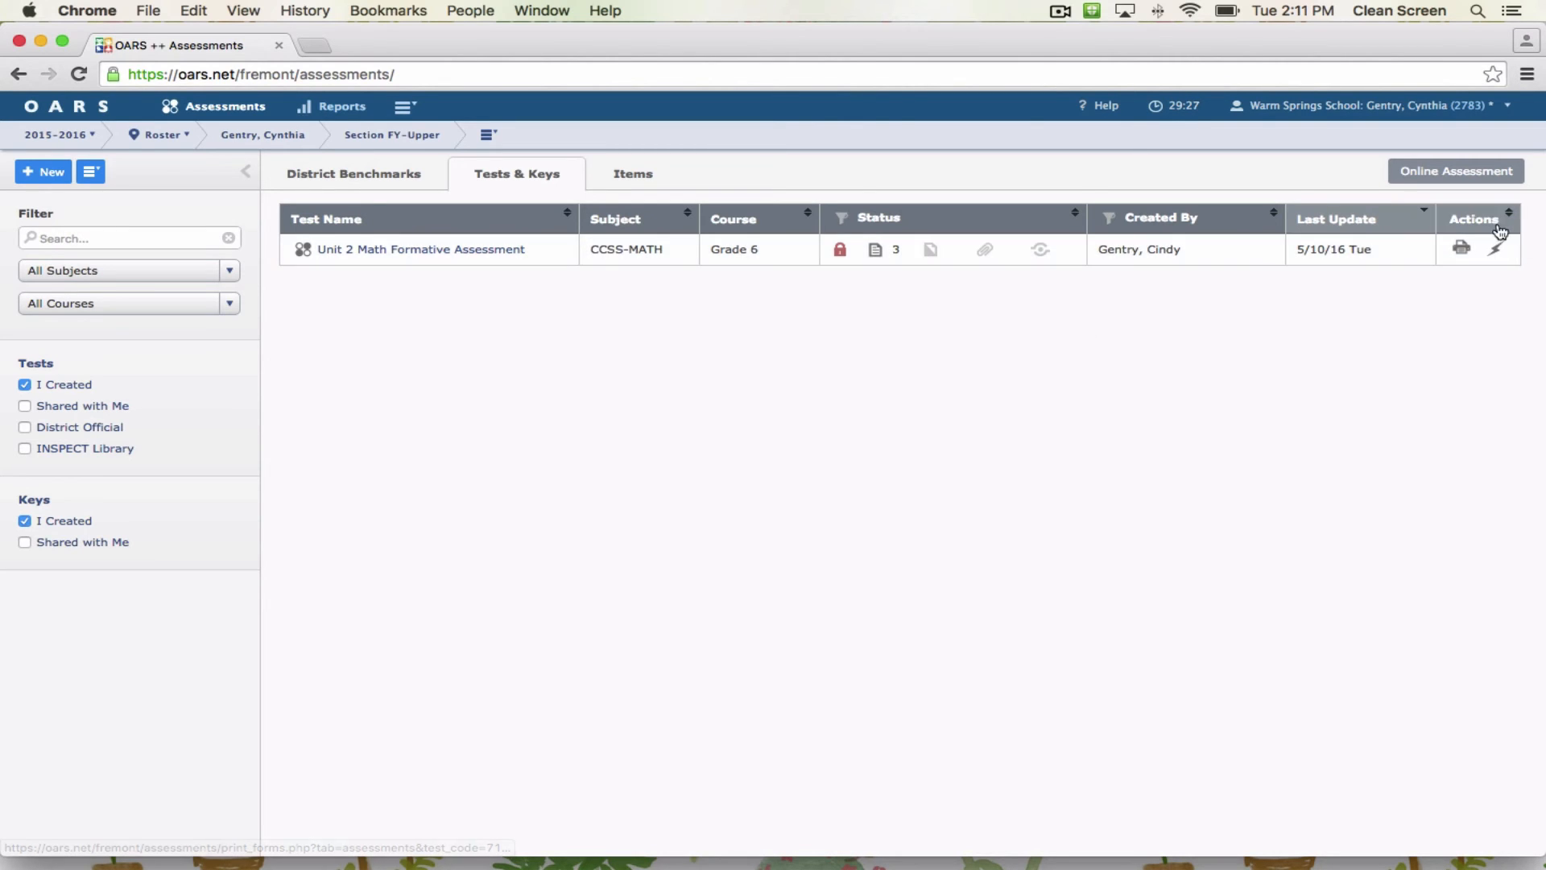
click(1497, 253)
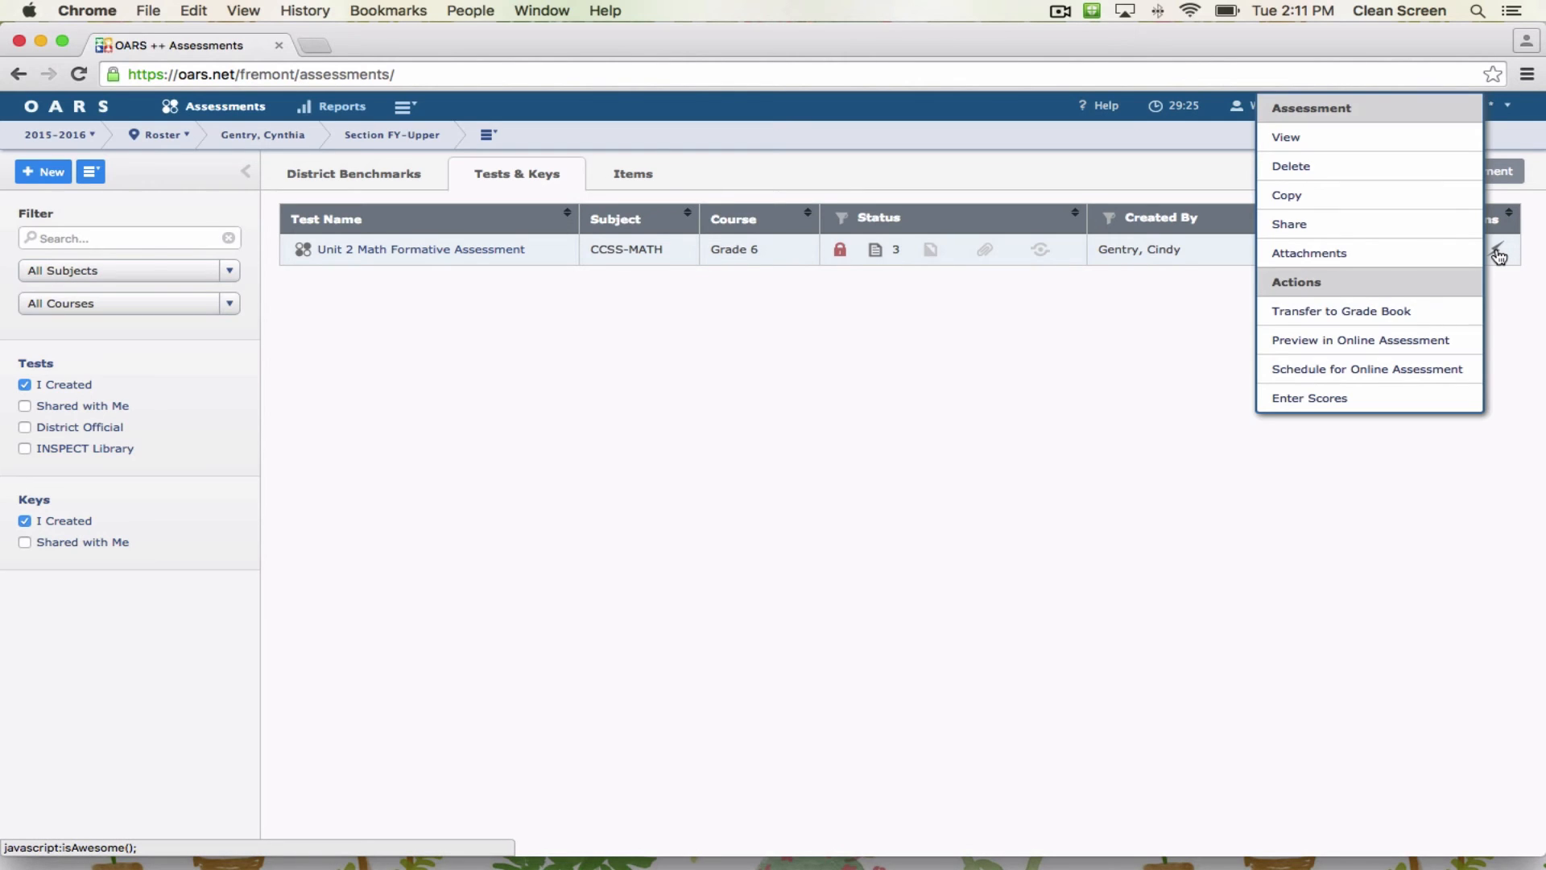